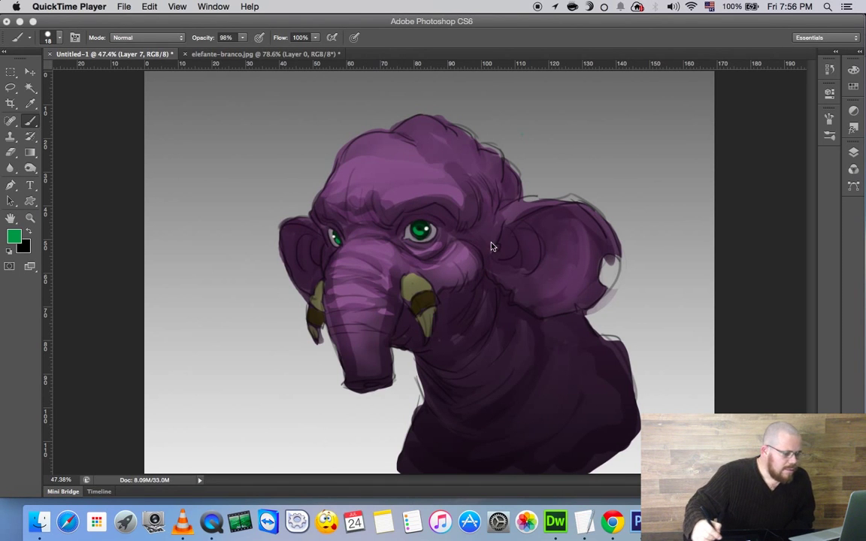
# - Check the Layers list, then switch to the elefante-branco.jpg elephant photo document
pyautogui.click(854, 157)
pyautogui.click(855, 155)
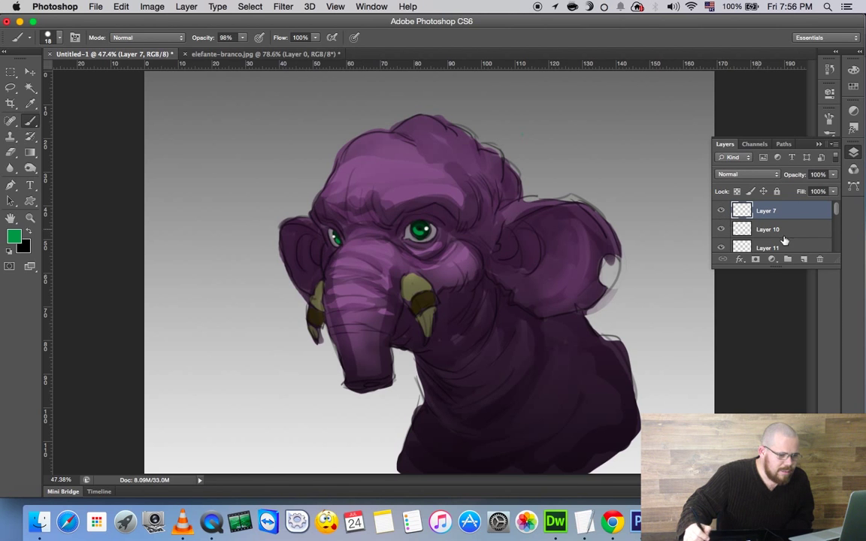
pyautogui.click(630, 224)
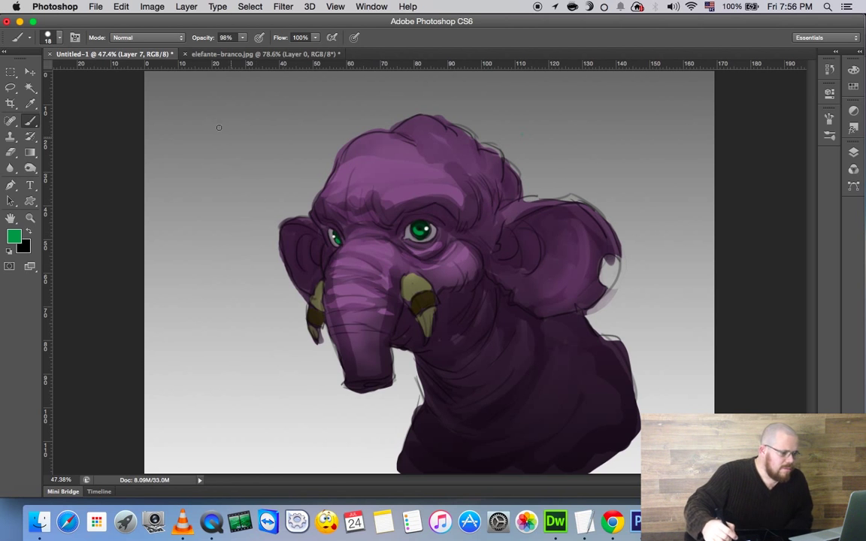
pyautogui.click(237, 53)
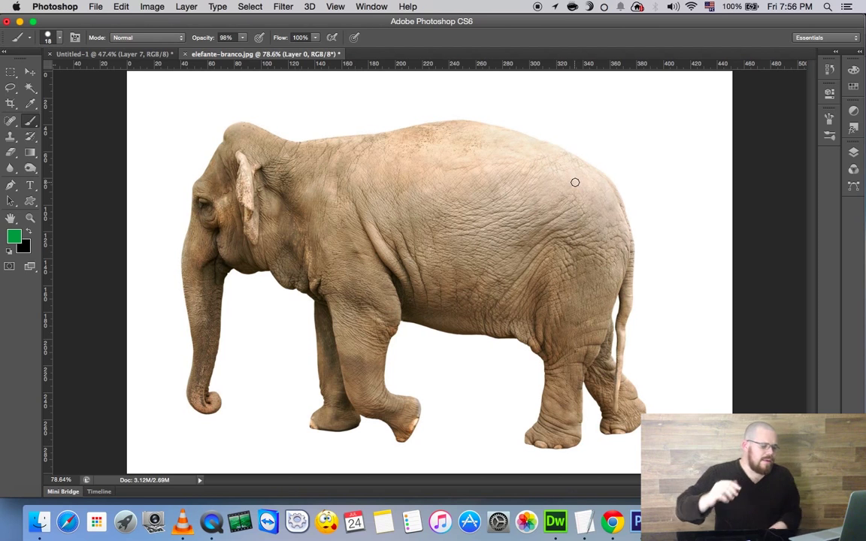
# - Lasso a wrinkled-skin patch on the elephant's flank and drag it to the Untitled-1 tab
pyautogui.press('l')
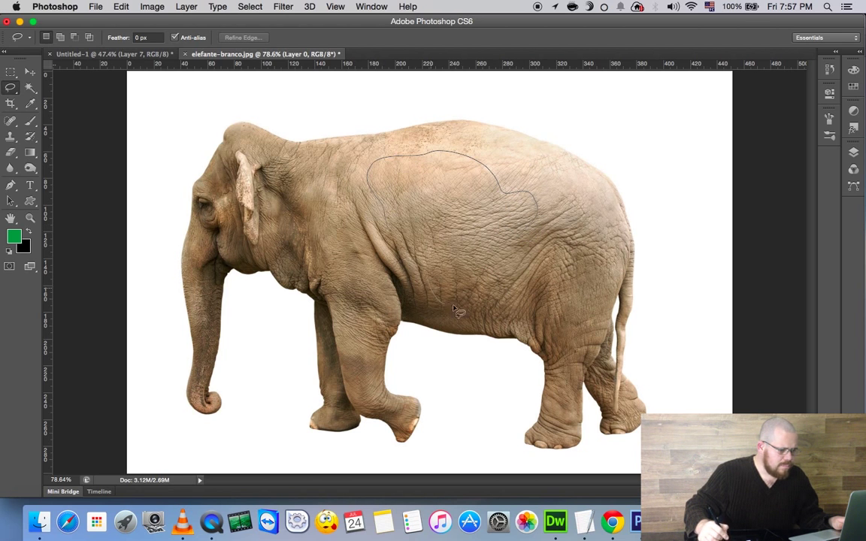
pyautogui.moveTo(505, 263); pyautogui.dragTo(508, 259)
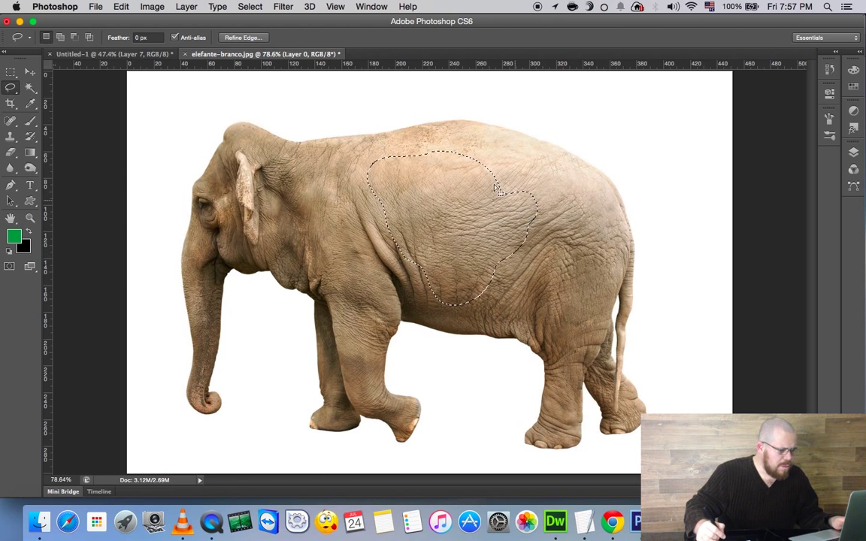
pyautogui.press('z')
pyautogui.click(496, 218)
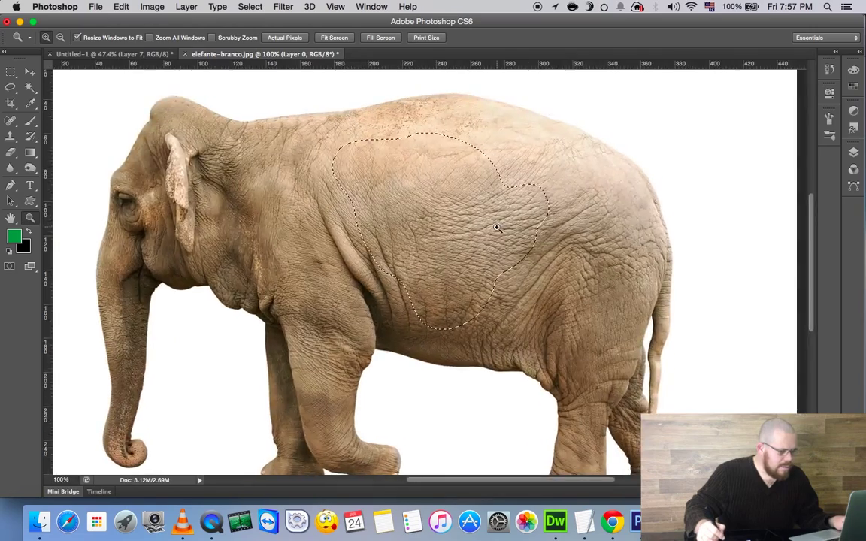
pyautogui.click(496, 225)
pyautogui.moveTo(458, 210); pyautogui.dragTo(514, 255)
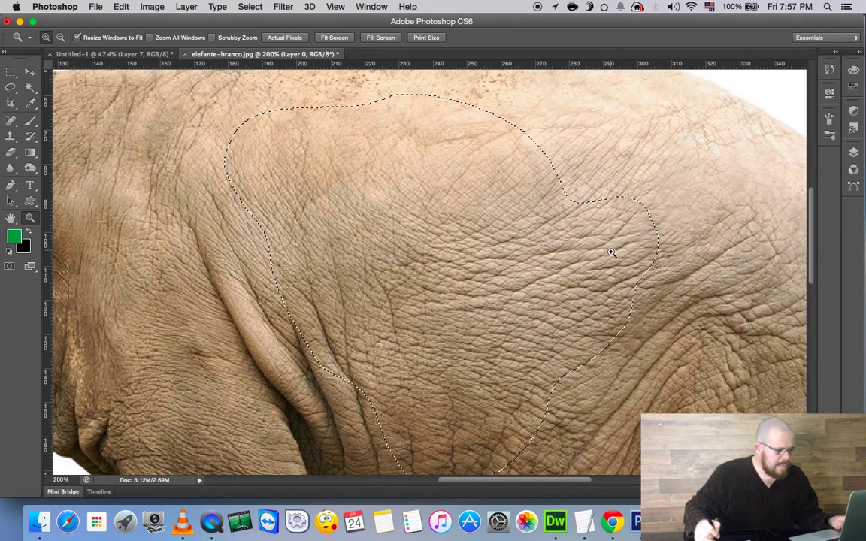
pyautogui.press('v')
pyautogui.moveTo(391, 271)
pyautogui.mouseDown()
pyautogui.moveTo(473, 279)
pyautogui.moveTo(128, 55)
pyautogui.mouseUp()
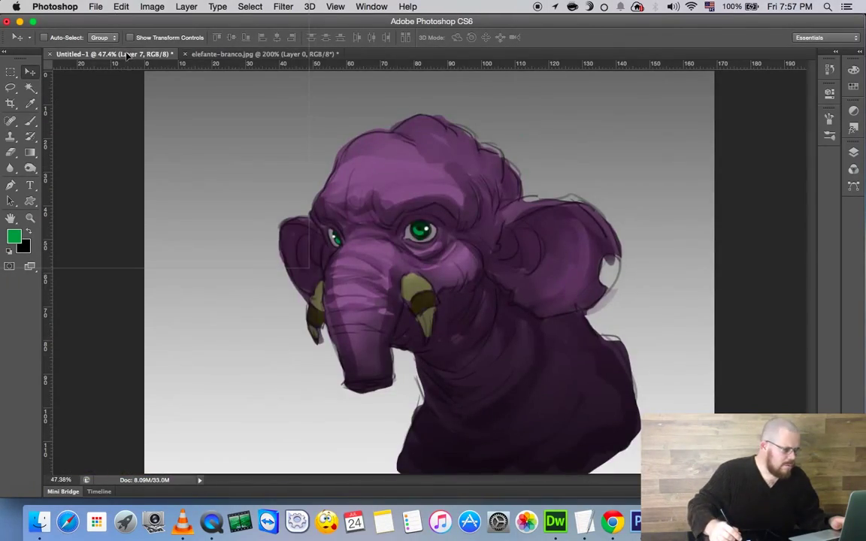
# - Drop the skin patch into Untitled-1 and scale it up to cover the elephant's head
pyautogui.moveTo(128, 55); pyautogui.dragTo(498, 260)
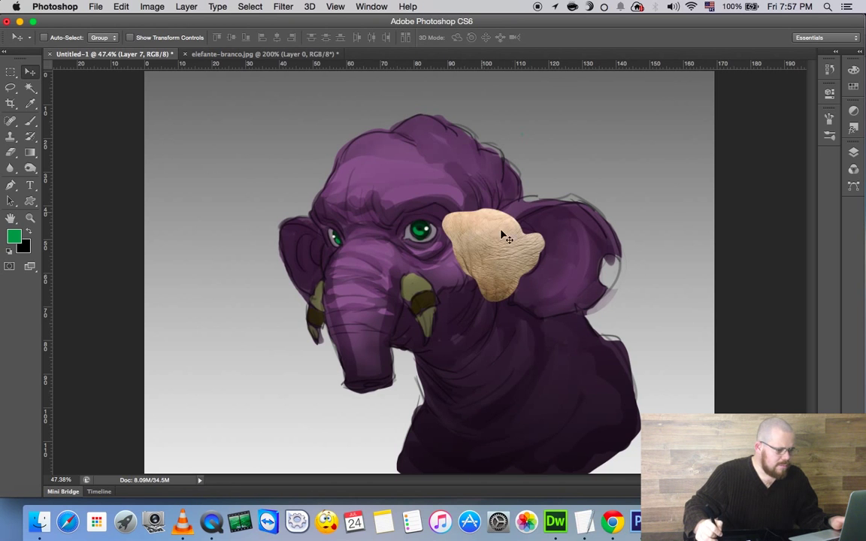
pyautogui.moveTo(503, 235); pyautogui.dragTo(465, 239)
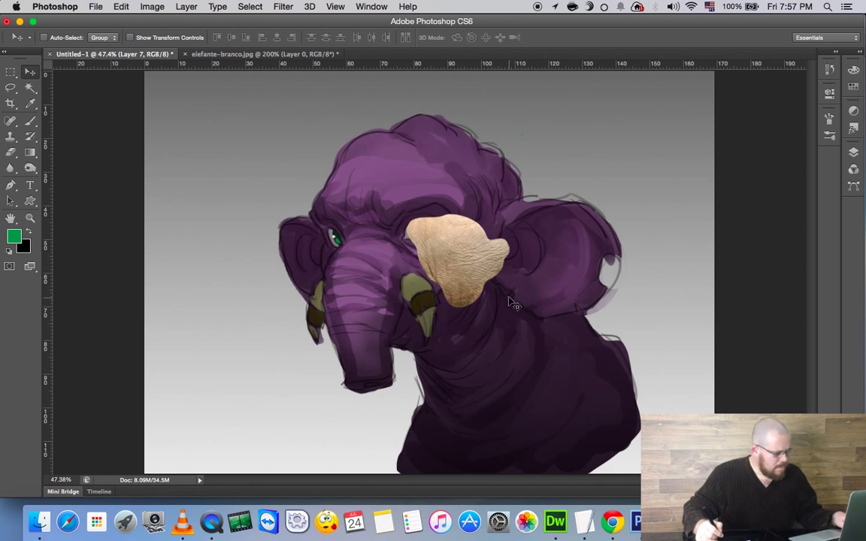
pyautogui.hotkey('ctrl', 't')
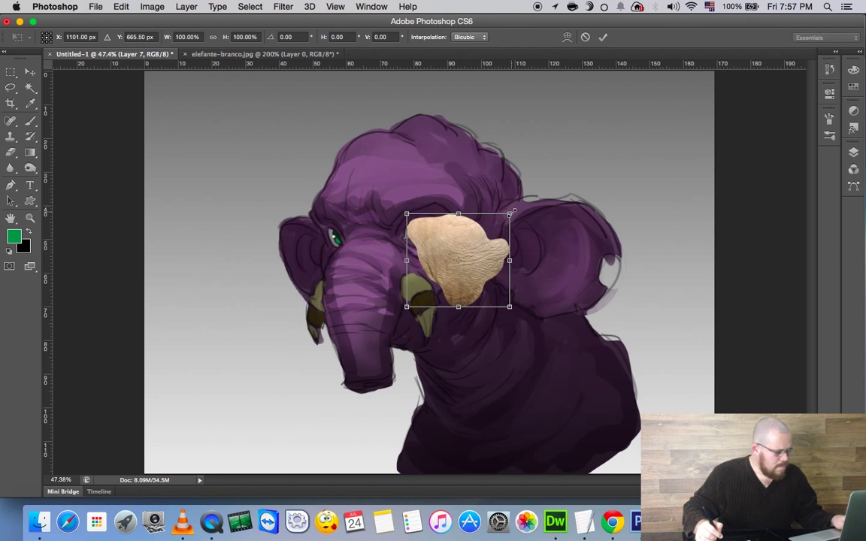
pyautogui.moveTo(512, 214)
pyautogui.mouseDown()
pyautogui.moveTo(651, 104)
pyautogui.moveTo(620, 84)
pyautogui.moveTo(710, 53)
pyautogui.mouseUp()
pyautogui.moveTo(624, 149); pyautogui.dragTo(543, 260)
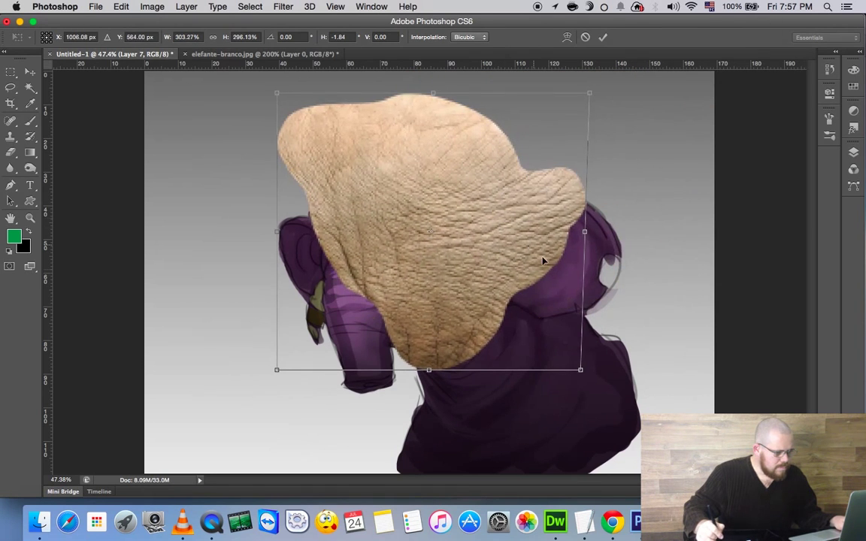
pyautogui.moveTo(581, 371); pyautogui.dragTo(662, 442)
pyautogui.moveTo(552, 299)
pyautogui.mouseDown()
pyautogui.moveTo(551, 312)
pyautogui.moveTo(541, 305)
pyautogui.mouseUp()
pyautogui.click(603, 38)
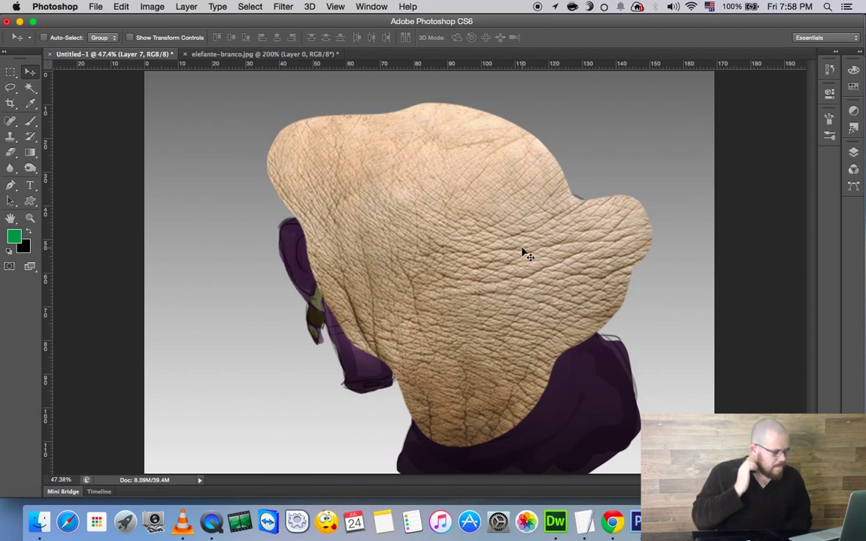
# - Toggle the skin layer's visibility to compare the painting with and without it
pyautogui.click(853, 154)
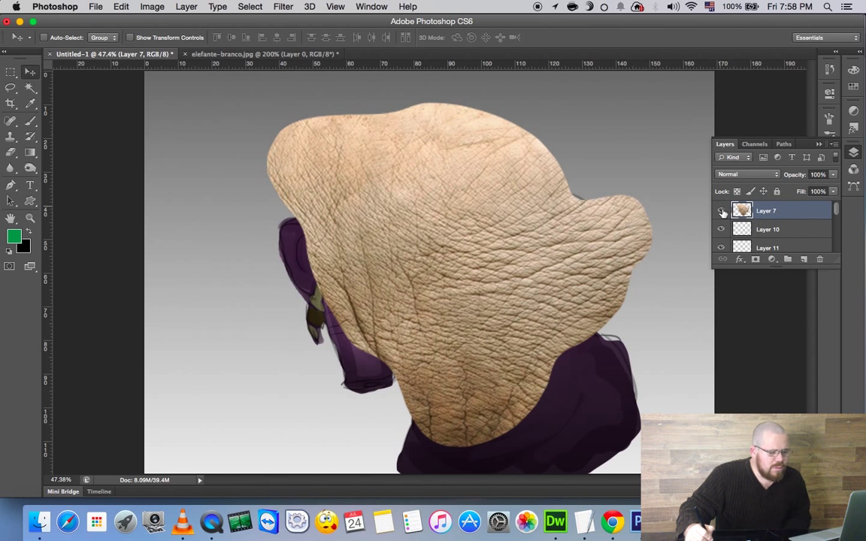
pyautogui.click(721, 212)
pyautogui.click(721, 211)
pyautogui.click(721, 211)
pyautogui.click(721, 211)
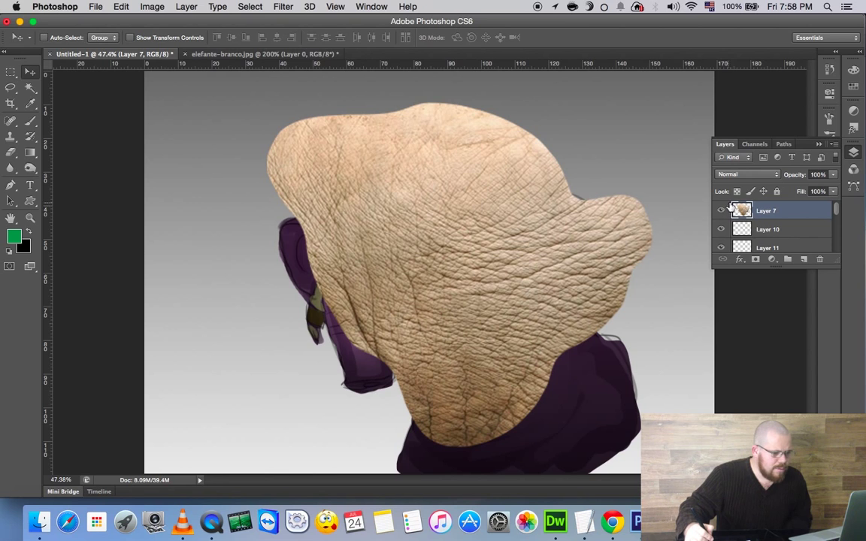
# - Try Dissolve, Darken and Color Burn blend modes on the skin layer, settling on Multiply
pyautogui.click(757, 176)
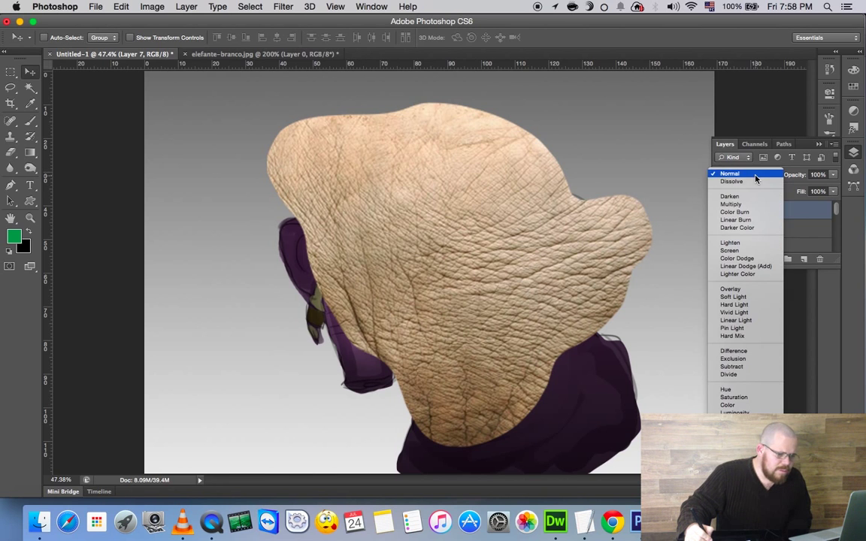
pyautogui.click(756, 183)
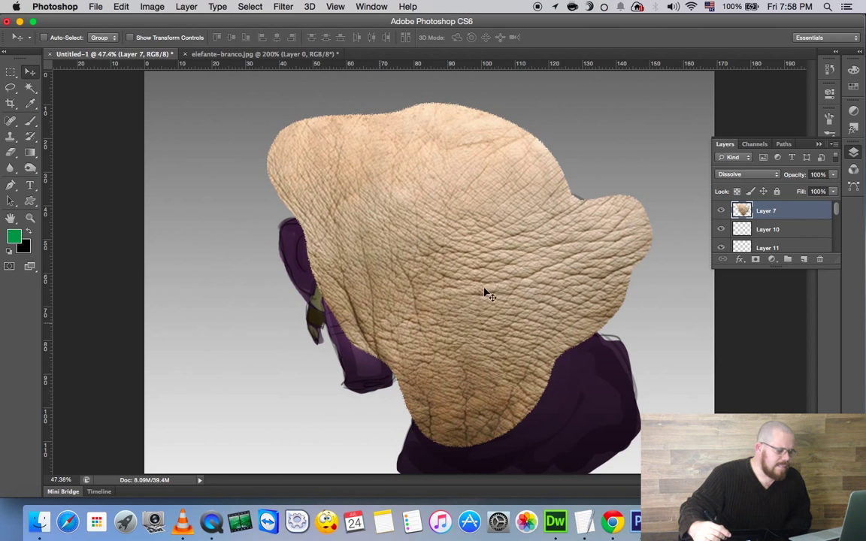
pyautogui.click(746, 175)
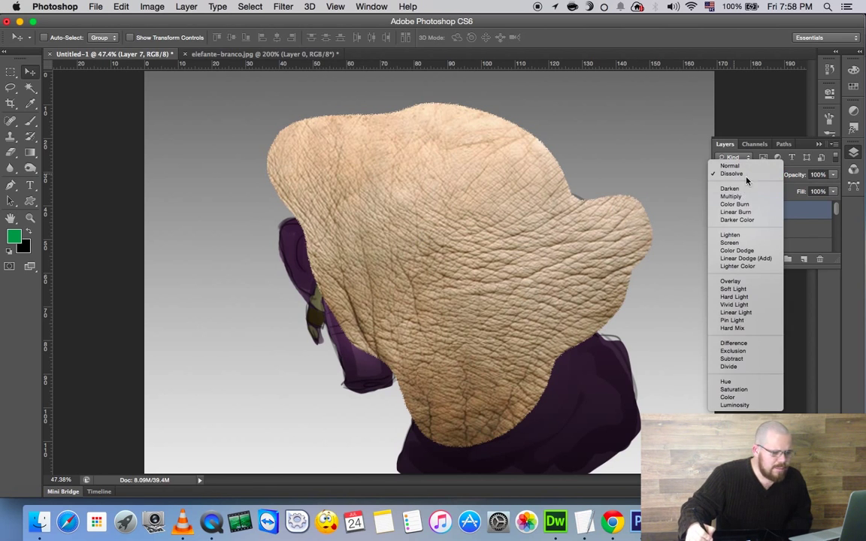
pyautogui.click(746, 189)
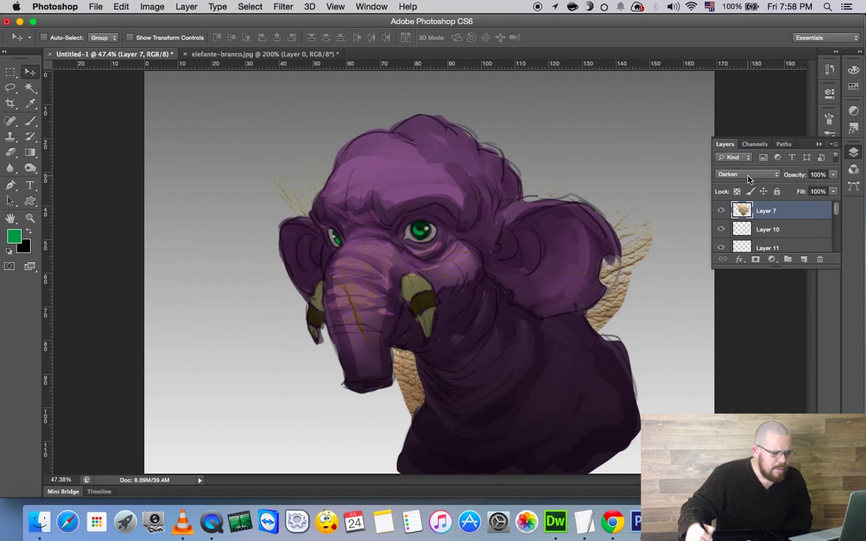
pyautogui.click(738, 175)
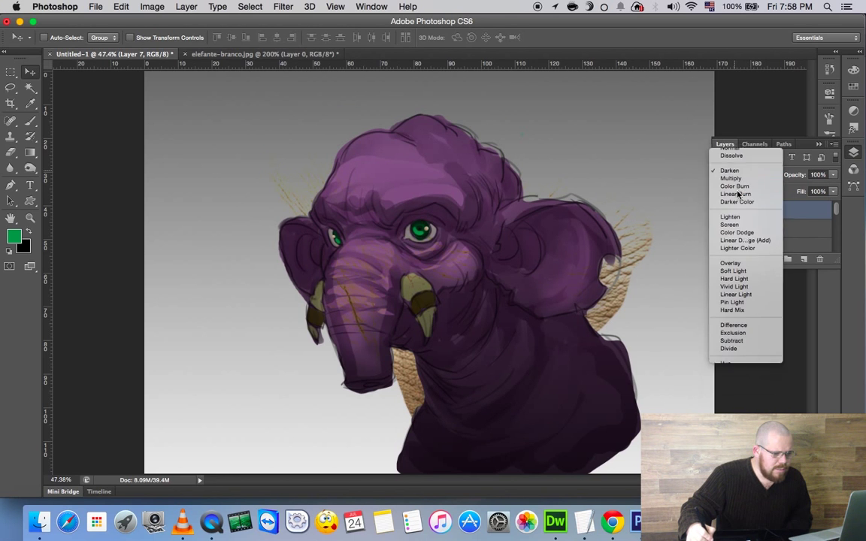
pyautogui.click(745, 179)
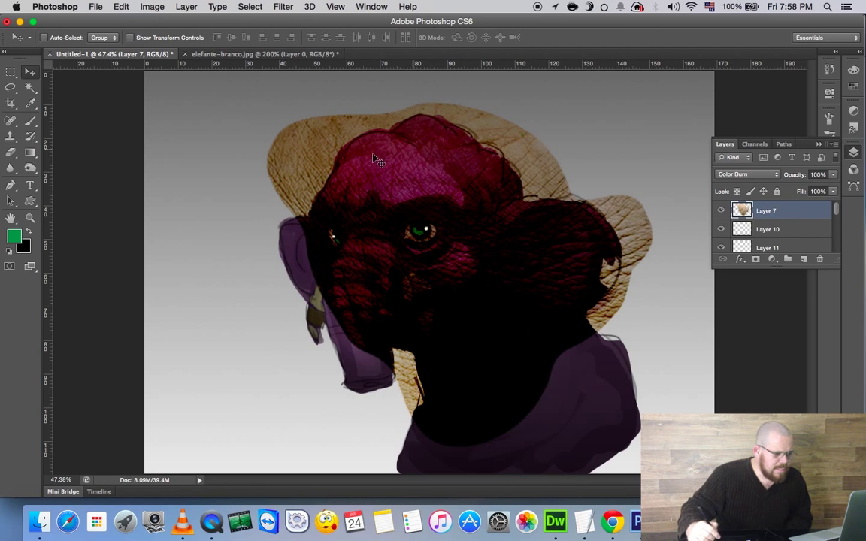
pyautogui.click(744, 175)
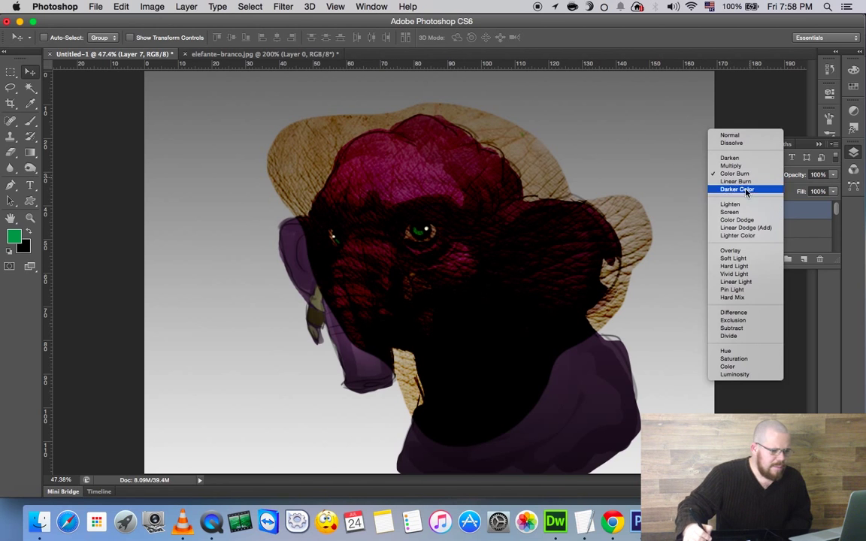
pyautogui.click(733, 166)
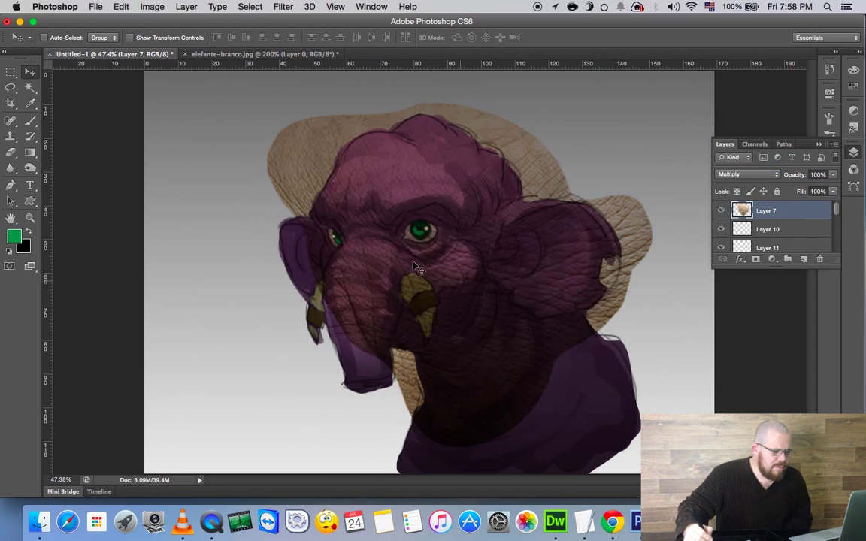
pyautogui.click(746, 174)
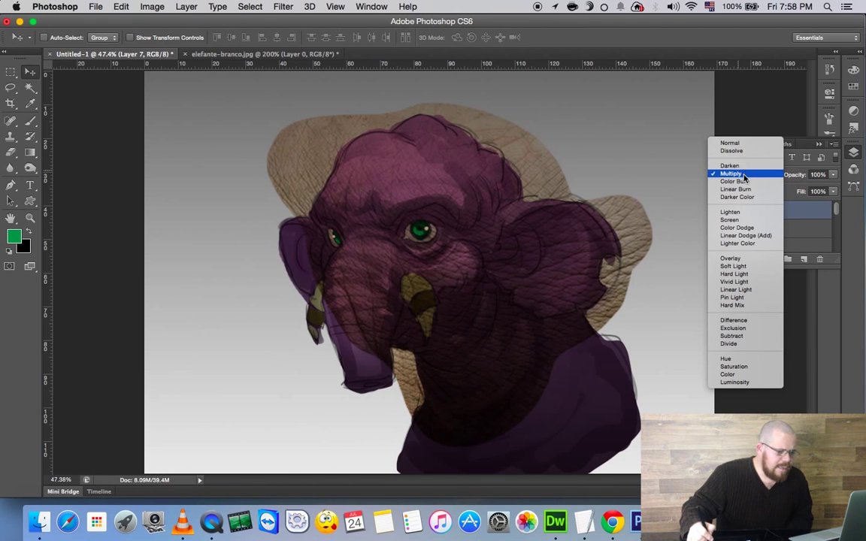
pyautogui.click(741, 174)
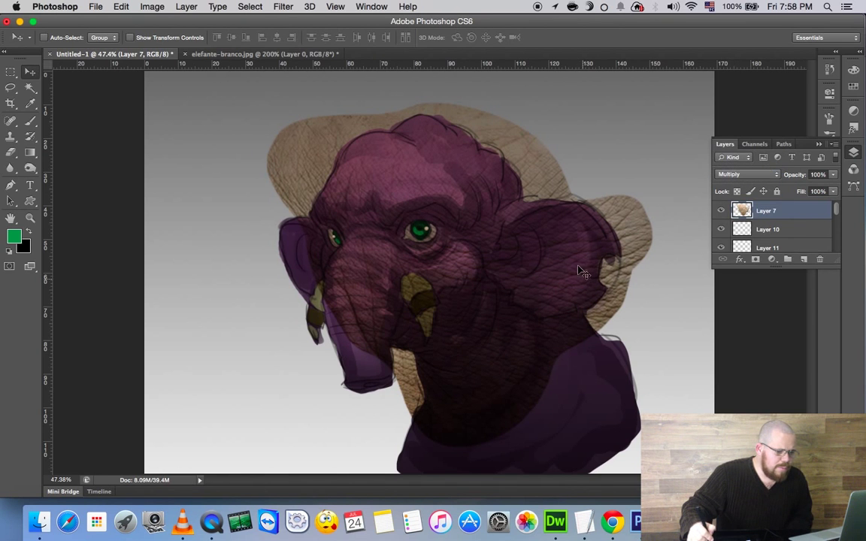
# - Zoom in to inspect the texture, then shift Layer 7 about 60 px left
pyautogui.press('z')
pyautogui.click(455, 214)
pyautogui.click(460, 227)
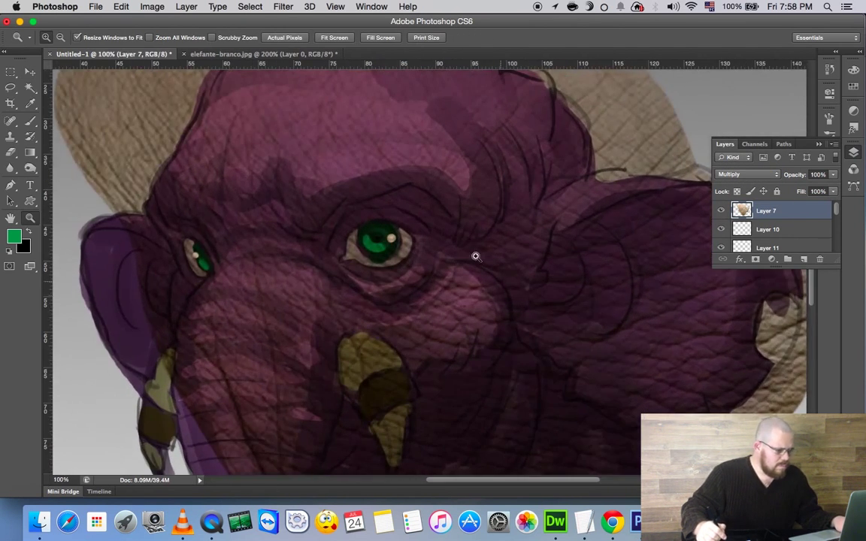
pyautogui.scroll(2, 481, 255)
pyautogui.click(466, 262)
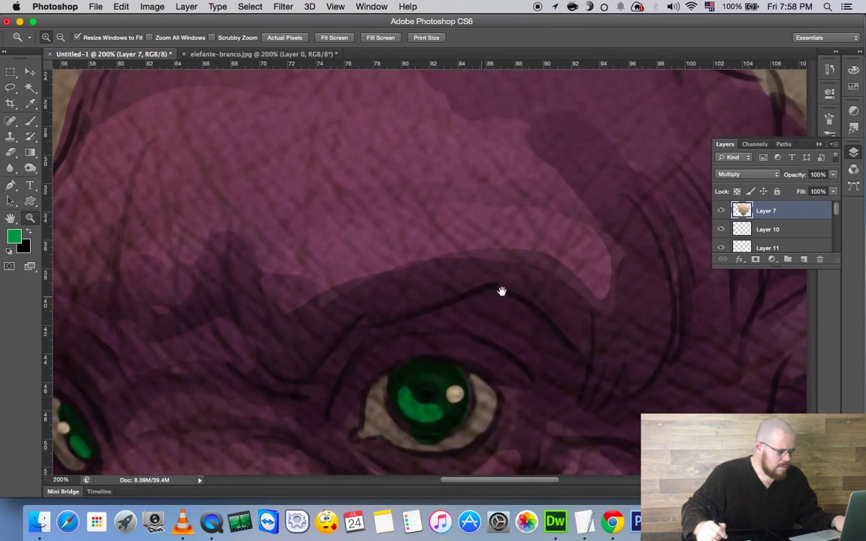
pyautogui.hscroll(-3, 502, 291)
pyautogui.keyDown('alt'); pyautogui.click(489, 251); pyautogui.keyUp('alt')
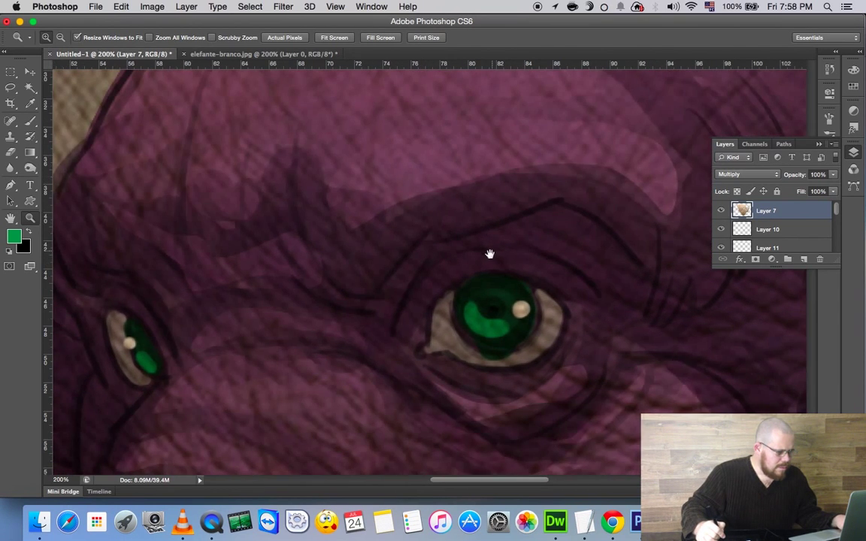
pyautogui.keyDown('alt'); pyautogui.click(488, 249); pyautogui.keyUp('alt')
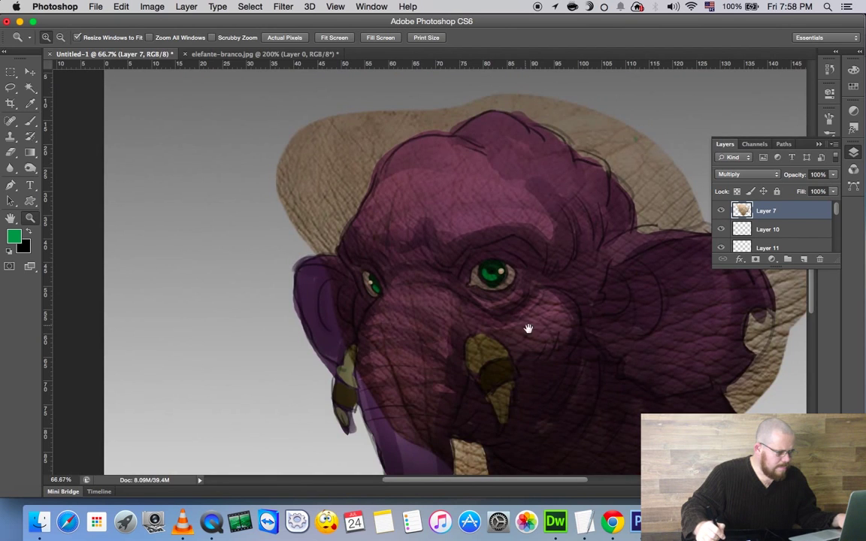
pyautogui.moveTo(527, 329); pyautogui.dragTo(481, 232)
pyautogui.keyDown('alt'); pyautogui.click(566, 280); pyautogui.keyUp('alt')
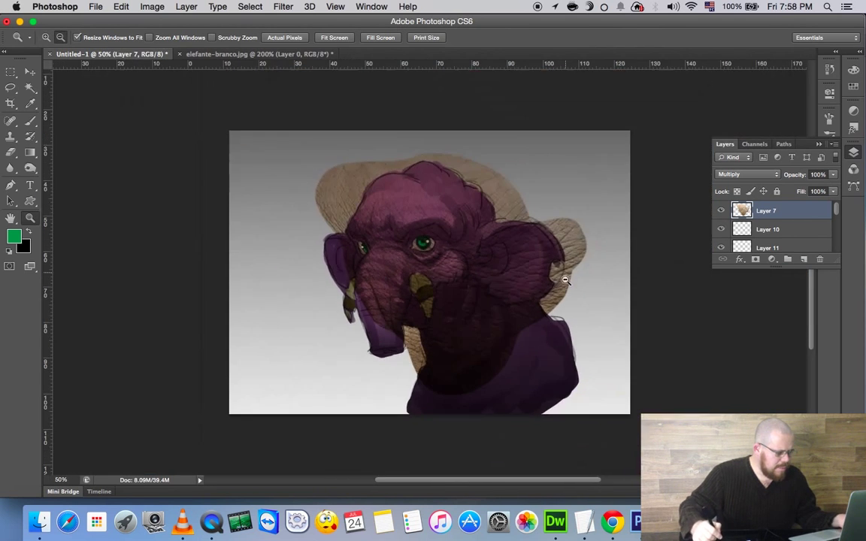
pyautogui.click(496, 251)
pyautogui.press('v')
pyautogui.moveTo(540, 288); pyautogui.dragTo(494, 280)
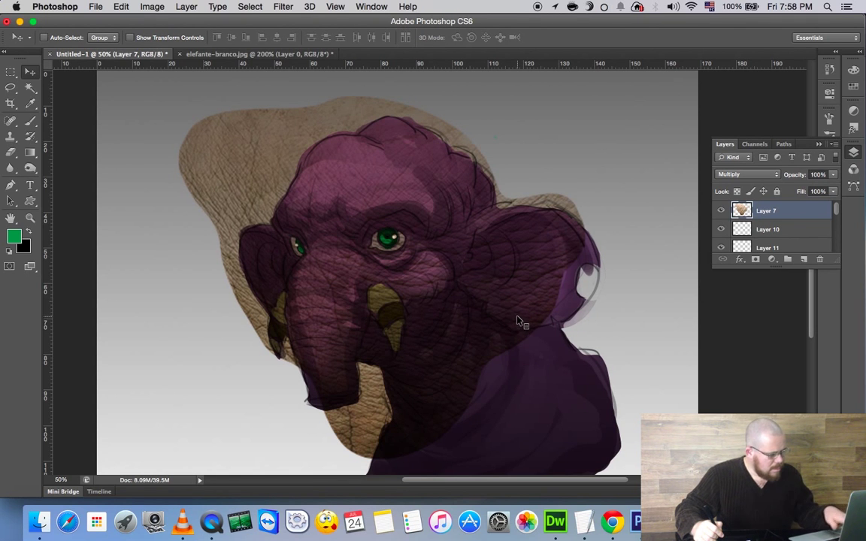
# - Scale the skin texture to about 128%, then move it right and down over the head
pyautogui.hotkey('ctrl', 't')
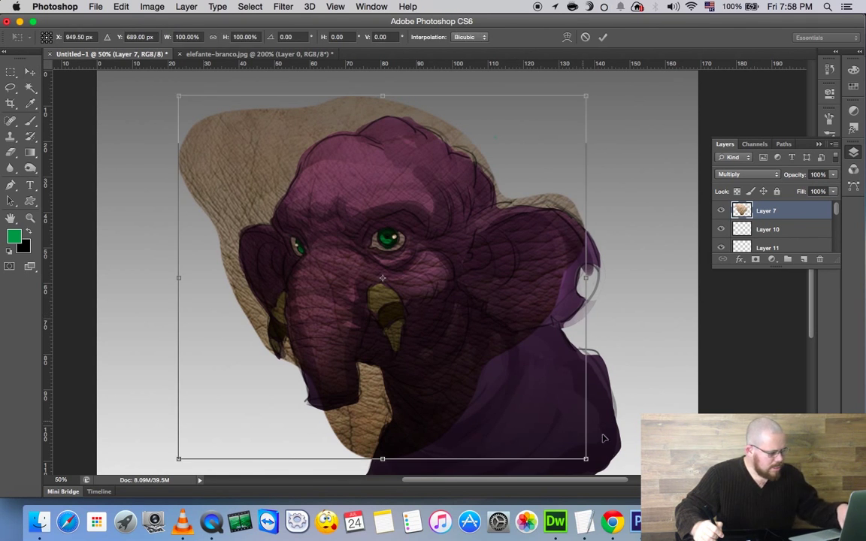
pyautogui.moveTo(587, 459); pyautogui.dragTo(588, 316)
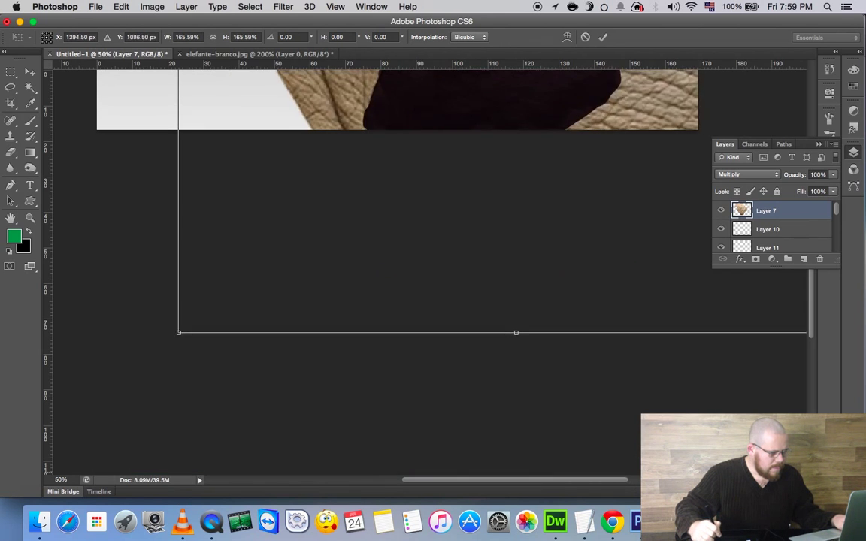
pyautogui.moveTo(569, 273)
pyautogui.mouseDown()
pyautogui.moveTo(518, 412)
pyautogui.moveTo(566, 429)
pyautogui.mouseUp()
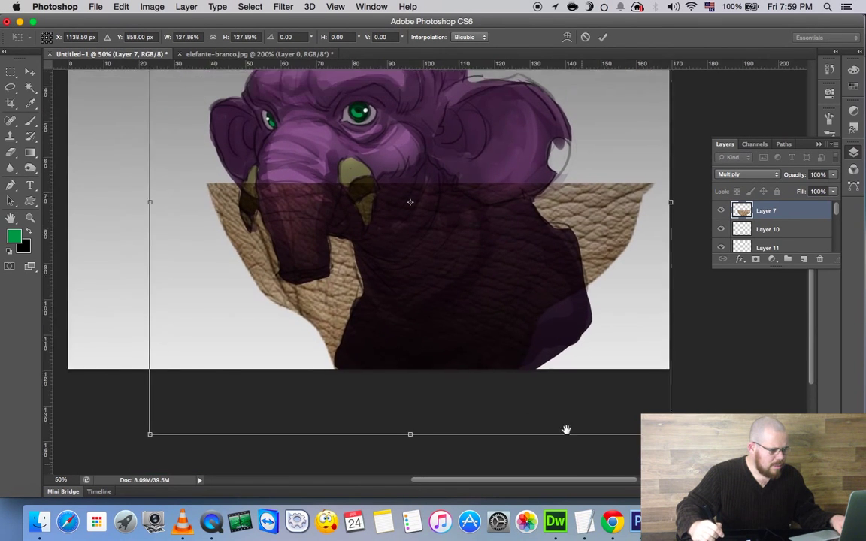
pyautogui.moveTo(582, 265); pyautogui.dragTo(552, 313)
pyautogui.scroll(-2, 520, 240)
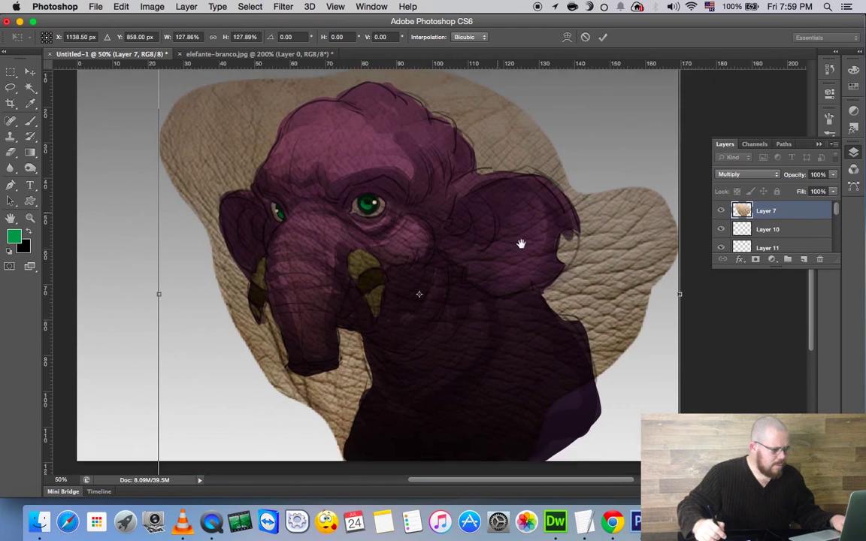
pyautogui.scroll(2, 553, 270)
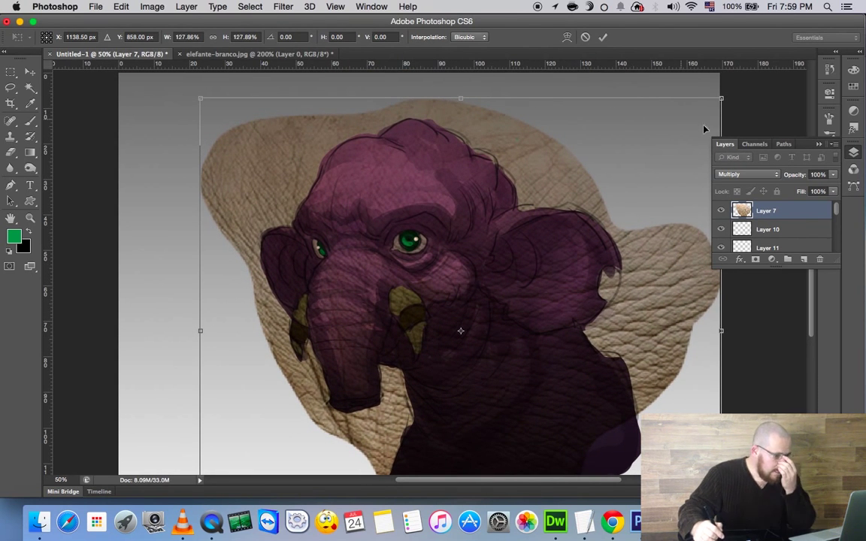
pyautogui.click(603, 37)
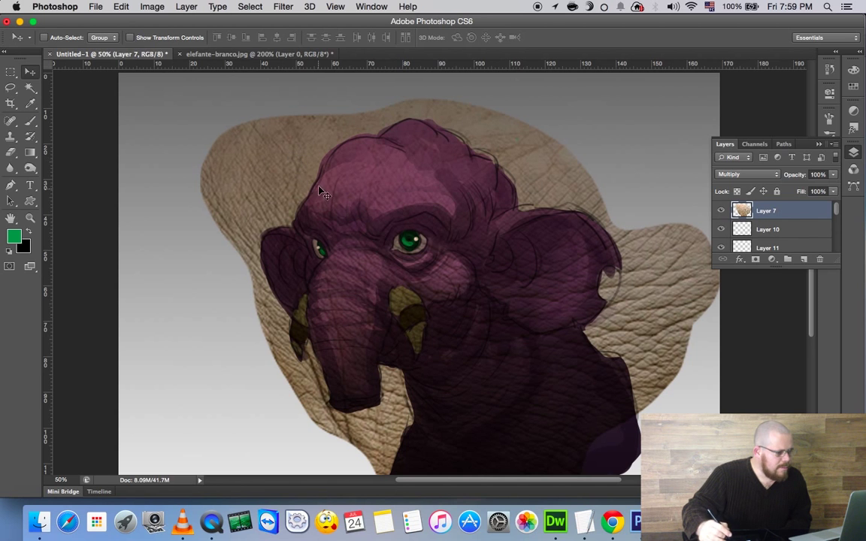
pyautogui.moveTo(308, 187)
pyautogui.mouseDown()
pyautogui.moveTo(370, 221)
pyautogui.moveTo(346, 175)
pyautogui.mouseUp()
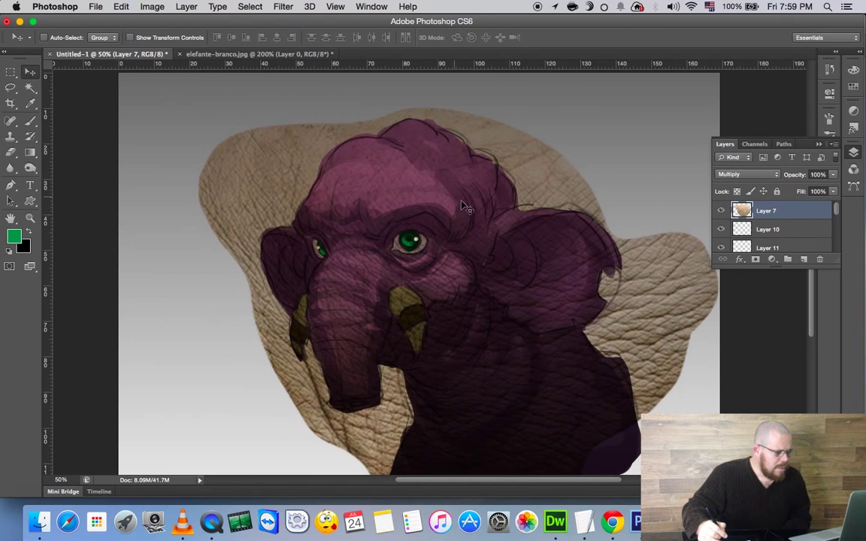
# - Desaturate the skin texture with Hue/Saturation at Saturation -100
pyautogui.press('super+l')
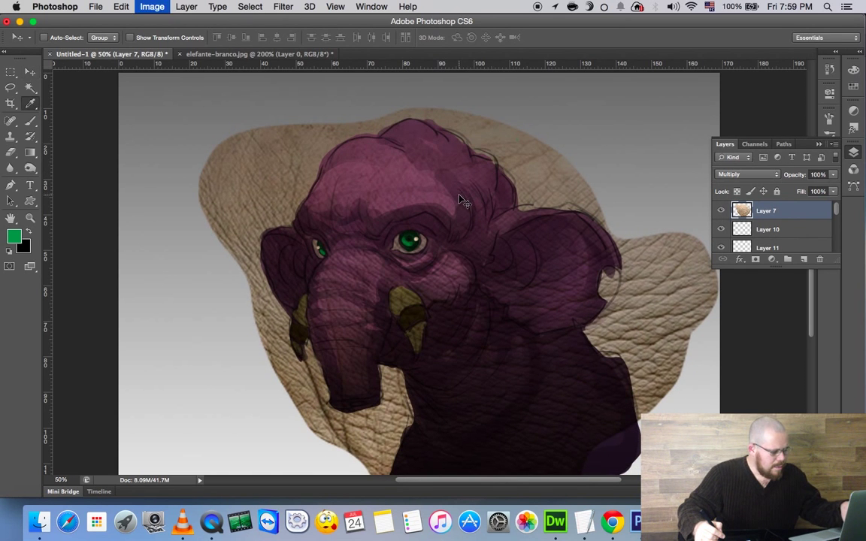
pyautogui.moveTo(611, 119); pyautogui.dragTo(585, 118)
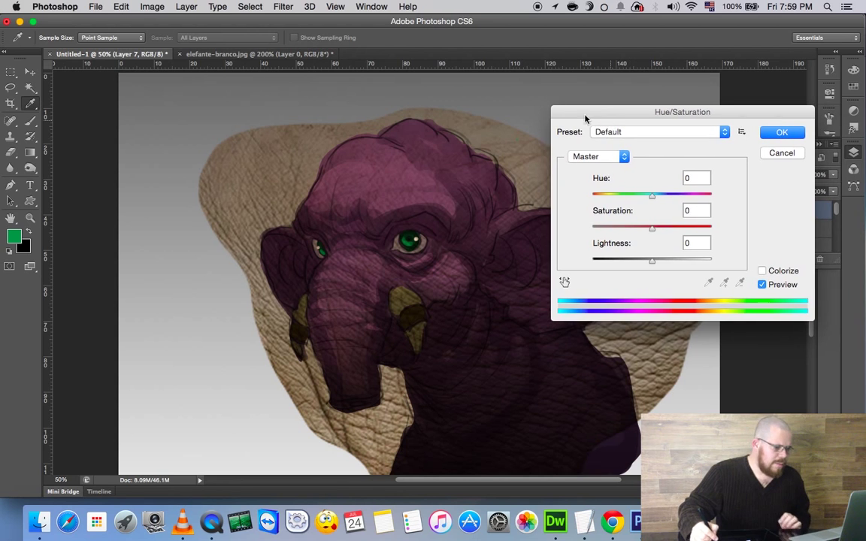
pyautogui.moveTo(652, 227); pyautogui.dragTo(576, 237)
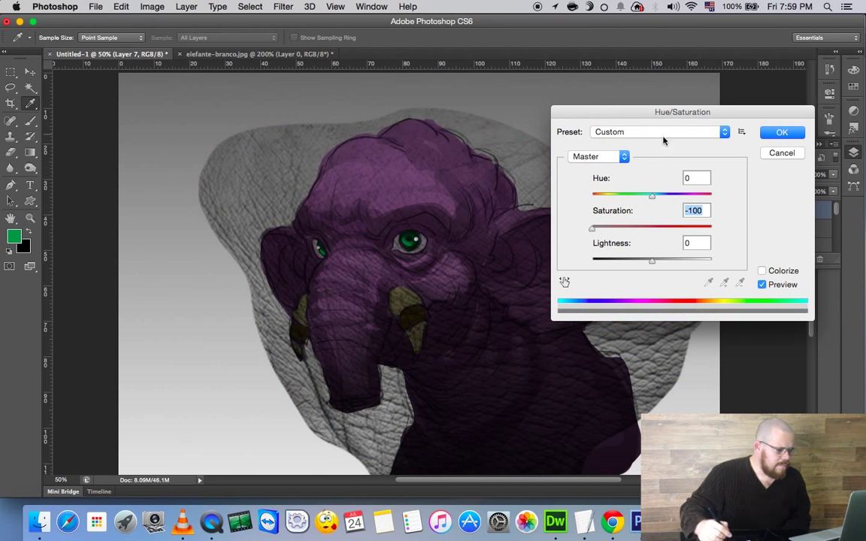
pyautogui.moveTo(594, 232)
pyautogui.mouseDown()
pyautogui.moveTo(640, 236)
pyautogui.moveTo(576, 237)
pyautogui.mouseUp()
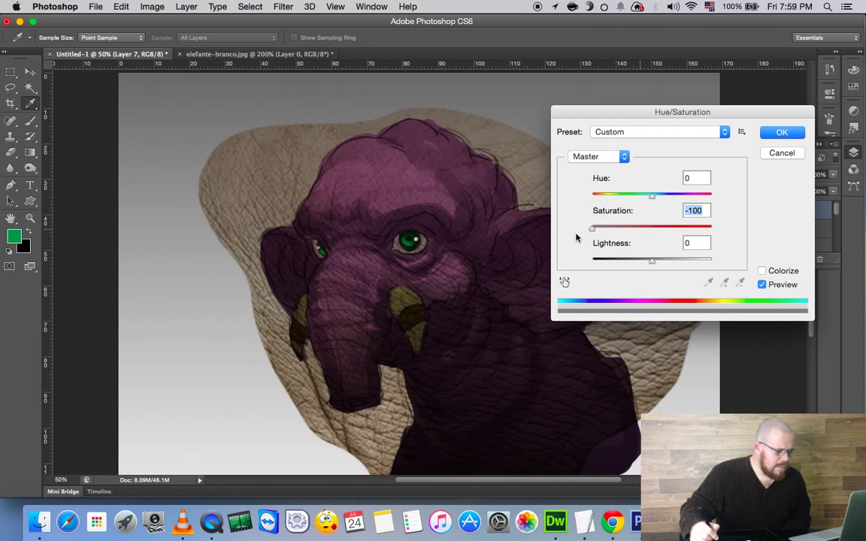
pyautogui.click(772, 137)
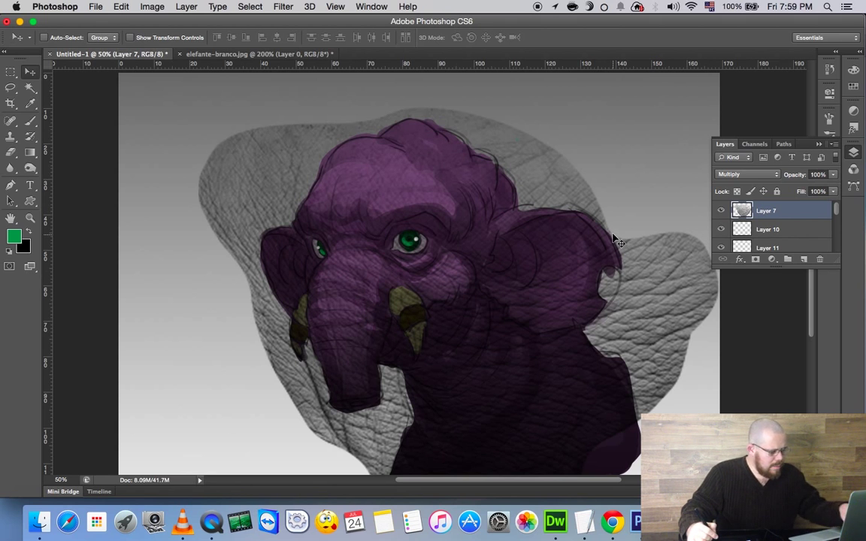
# - Apply a second Hue/Saturation with Saturation -16 and Lightness +34 to lighten it
pyautogui.press('super+u')
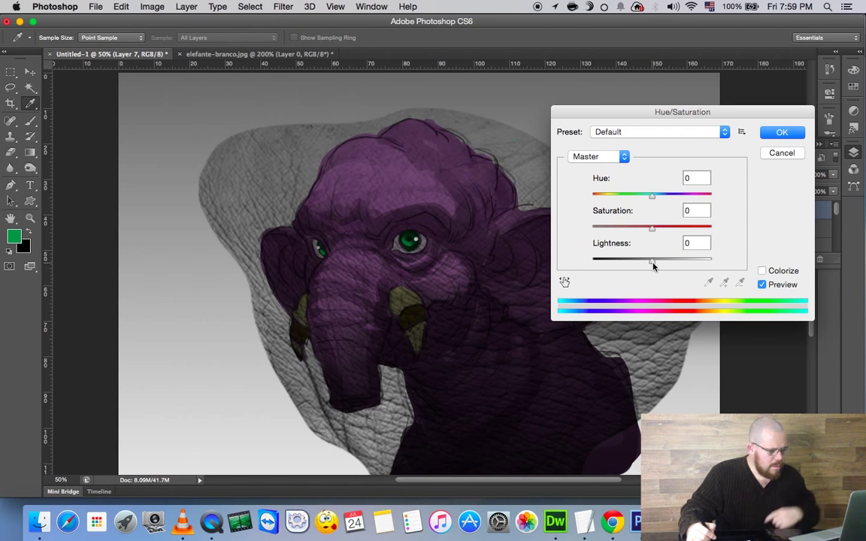
pyautogui.moveTo(653, 262)
pyautogui.mouseDown()
pyautogui.moveTo(669, 264)
pyautogui.moveTo(661, 264)
pyautogui.mouseUp()
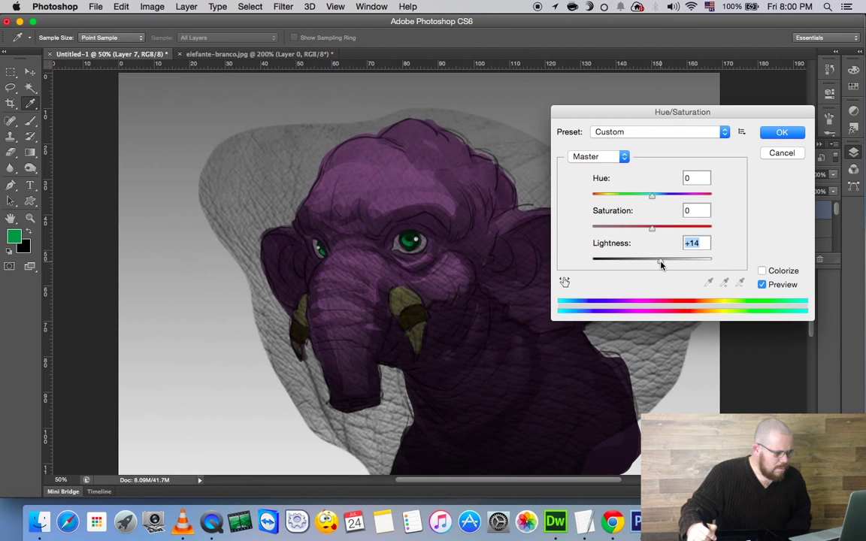
pyautogui.moveTo(656, 232)
pyautogui.mouseDown()
pyautogui.moveTo(677, 263)
pyautogui.moveTo(666, 264)
pyautogui.mouseUp()
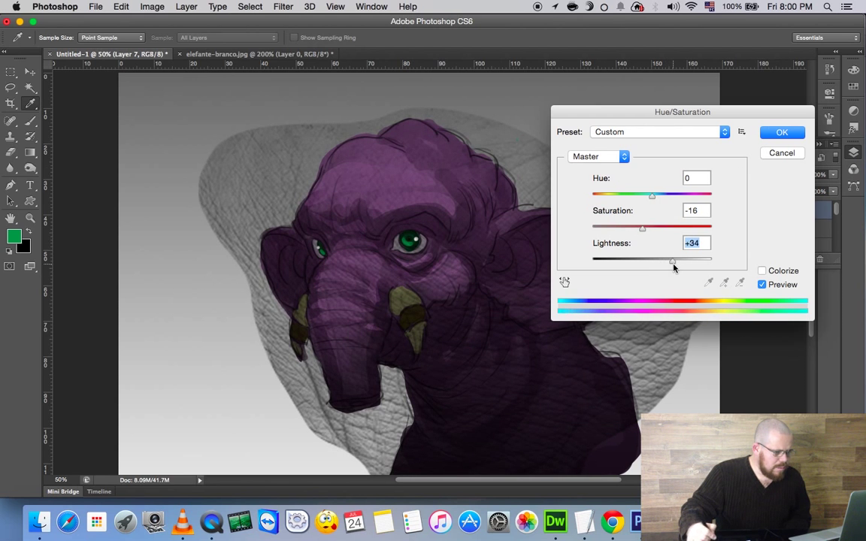
pyautogui.click(782, 132)
# - Scale the grey texture to about 111.6% by 113.2% and shift it right and down
pyautogui.press('v')
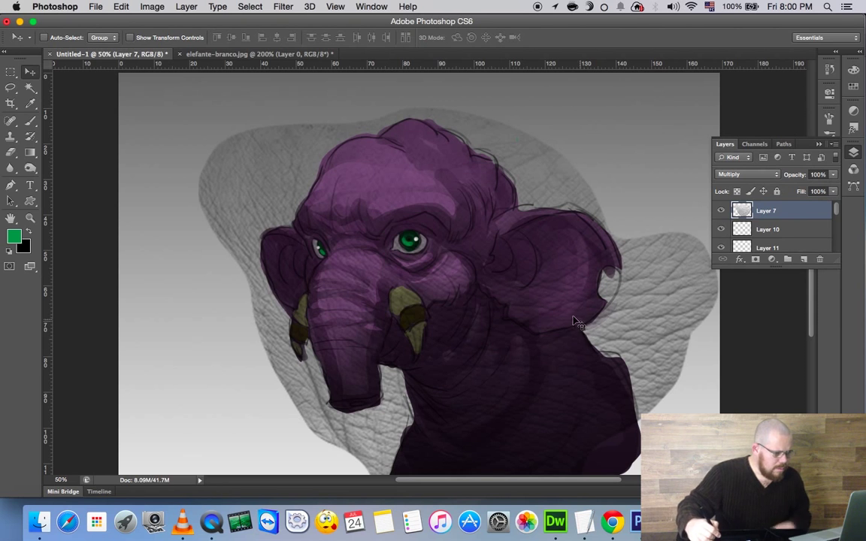
pyautogui.moveTo(586, 336); pyautogui.dragTo(578, 347)
pyautogui.press('z')
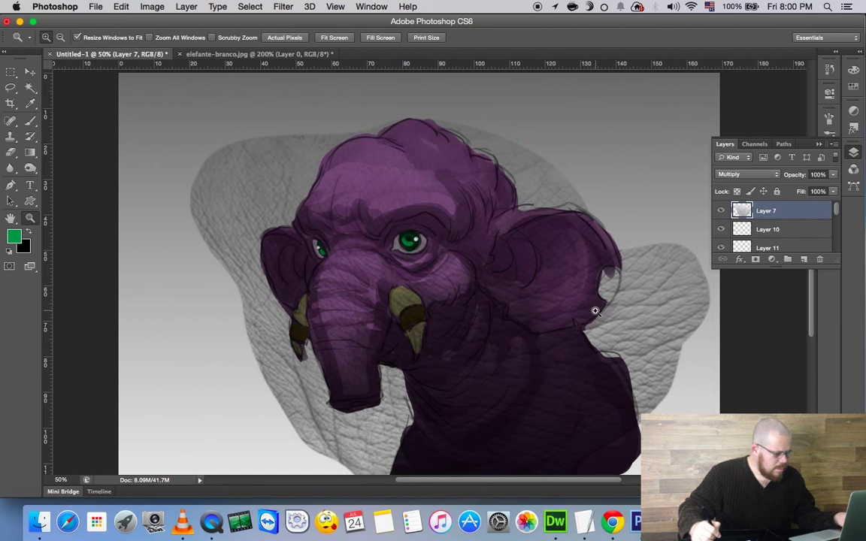
pyautogui.keyDown('alt'); pyautogui.click(594, 315); pyautogui.keyUp('alt')
pyautogui.hotkey('ctrl', 't')
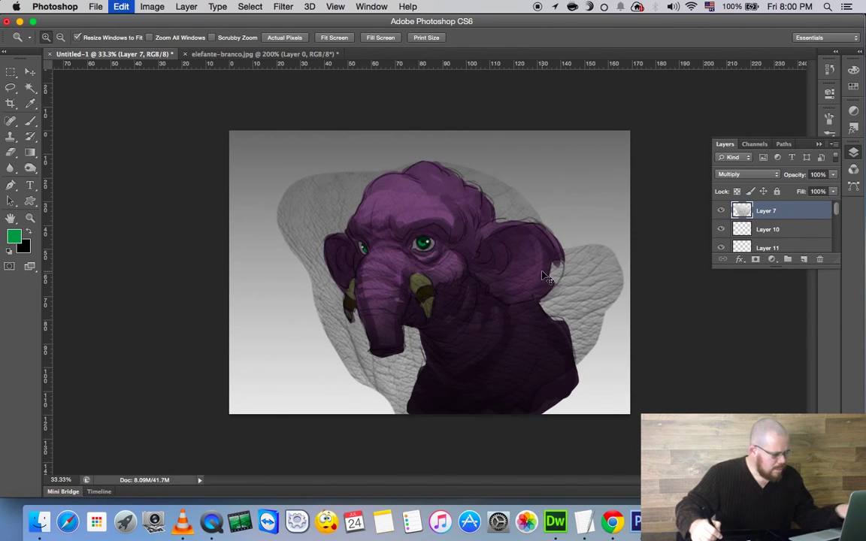
pyautogui.moveTo(281, 158); pyautogui.dragTo(237, 118)
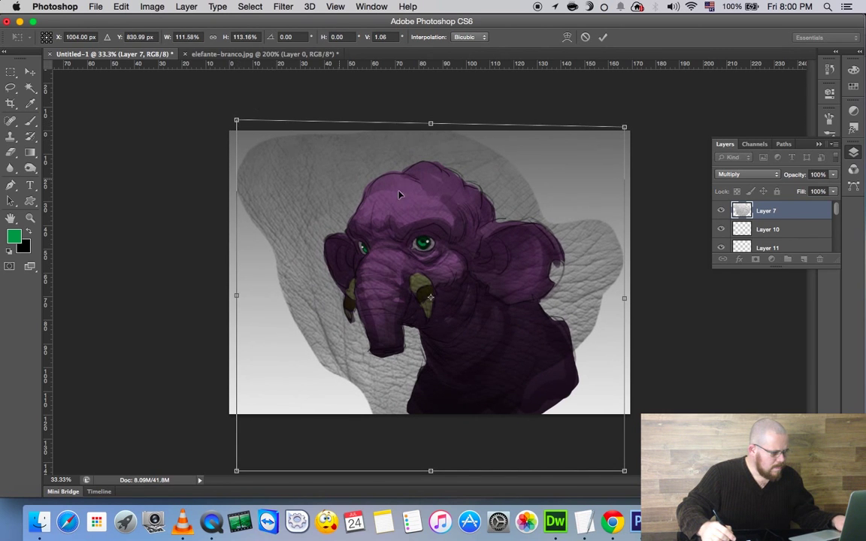
pyautogui.moveTo(536, 225); pyautogui.dragTo(564, 237)
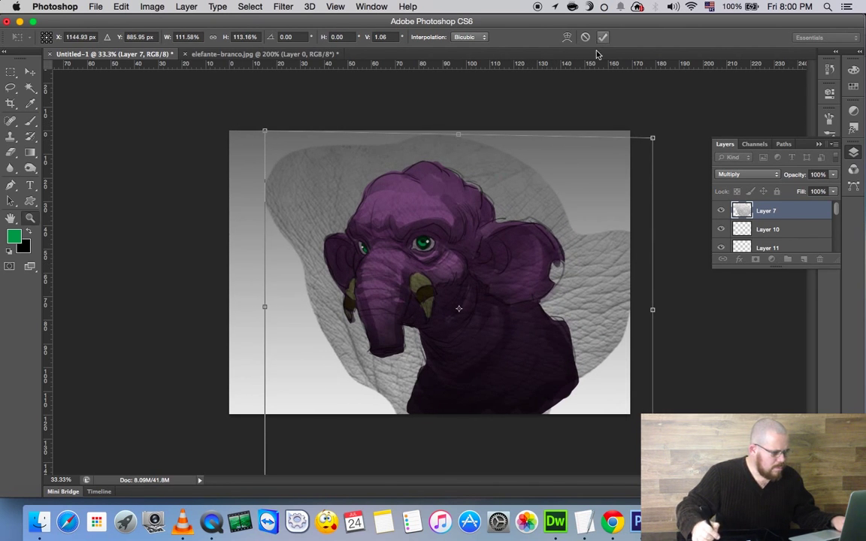
pyautogui.press('Return')
# - Zoom in near the eye, toggle the texture off and on, then zoom out to 50%
pyautogui.press('z')
pyautogui.click(427, 239)
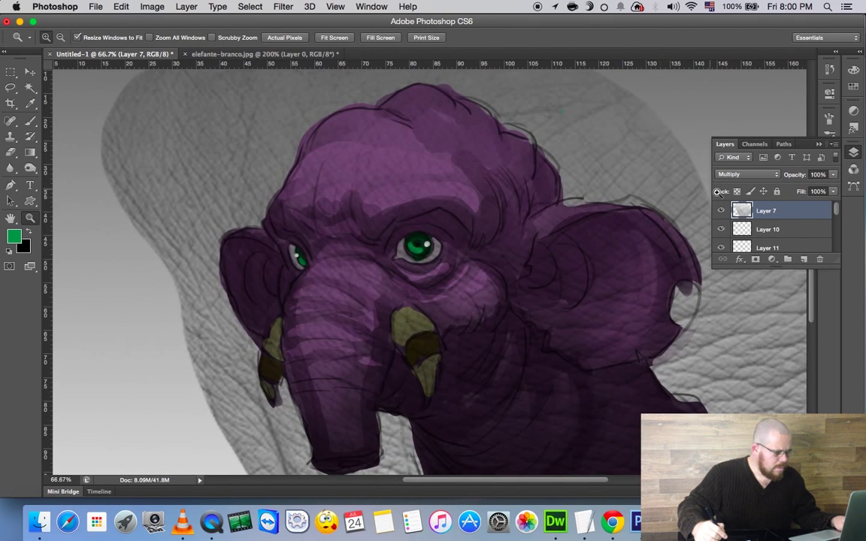
pyautogui.click(722, 212)
pyautogui.click(722, 216)
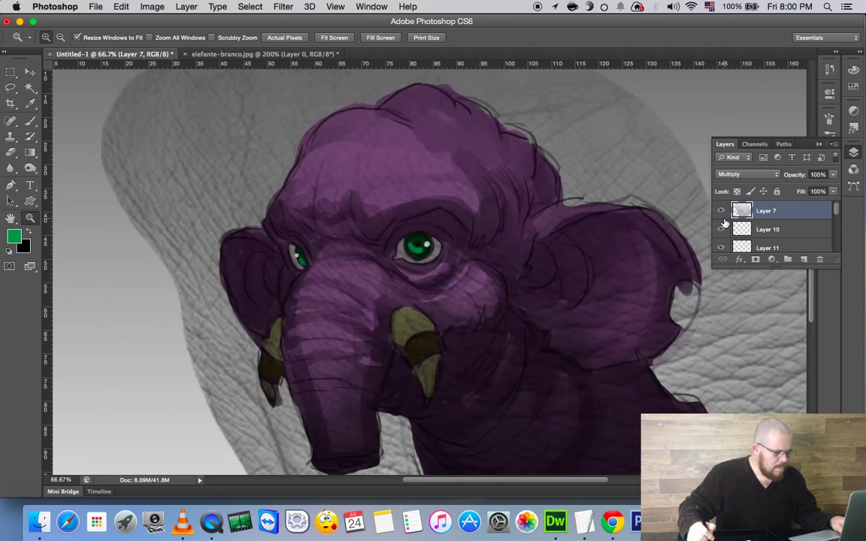
pyautogui.keyDown('alt'); pyautogui.click(604, 254); pyautogui.keyUp('alt')
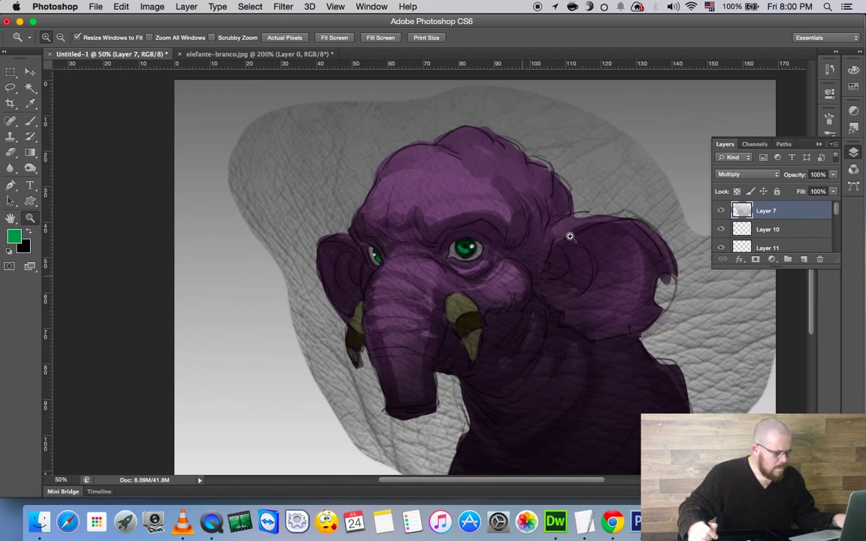
# - Enlarge the Eraser brush and toggle Layer 7 to check the texture
pyautogui.press('e')
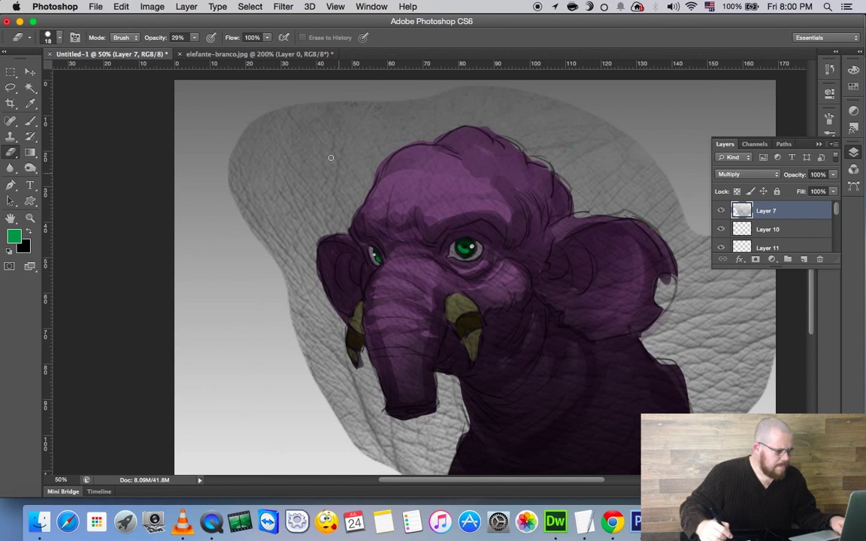
pyautogui.rightClick(389, 159)
pyautogui.moveTo(406, 186); pyautogui.dragTo(436, 188)
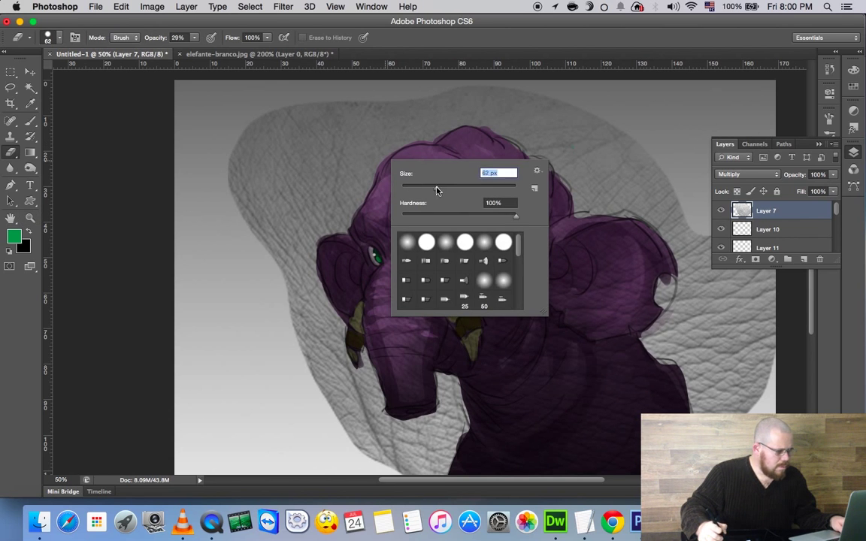
pyautogui.click(715, 194)
pyautogui.click(721, 210)
pyautogui.click(722, 210)
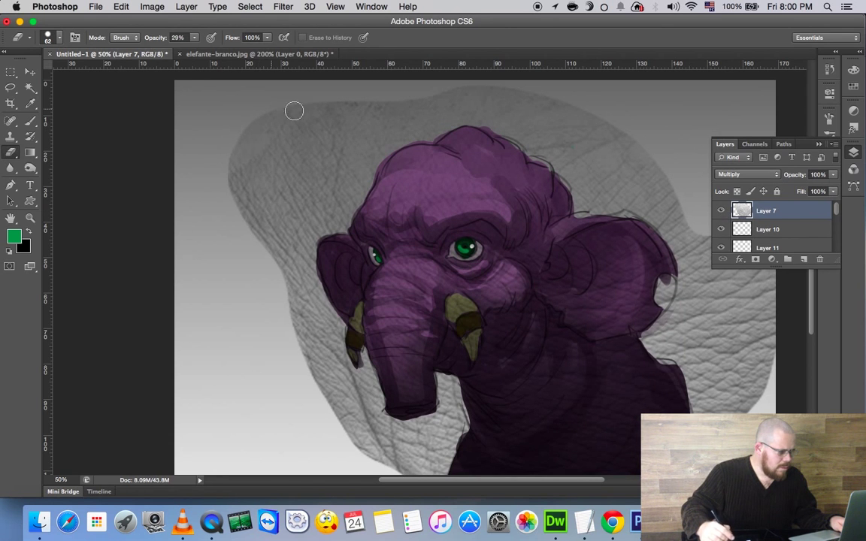
# - Erase the texture above-left of the head with Eraser opacity at 97%
pyautogui.moveTo(294, 111)
pyautogui.mouseDown()
pyautogui.moveTo(342, 129)
pyautogui.moveTo(338, 198)
pyautogui.mouseUp()
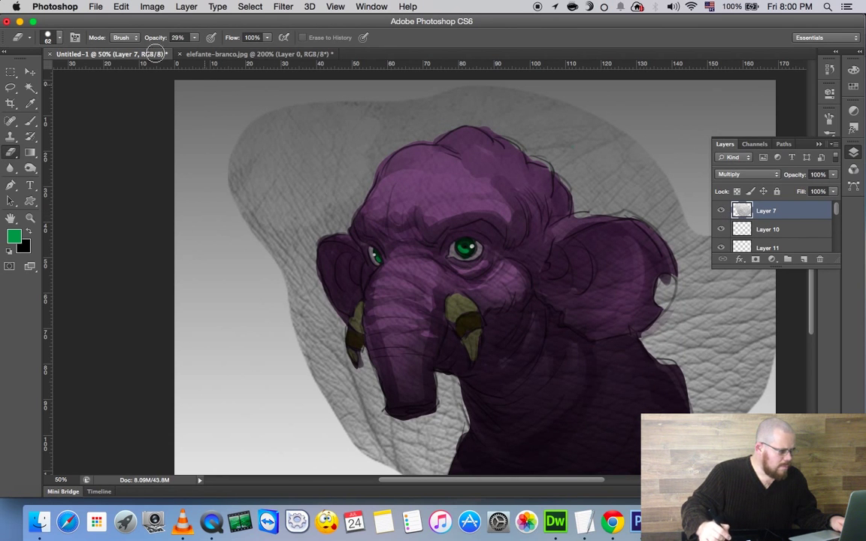
pyautogui.write('97')
pyautogui.press('Return')
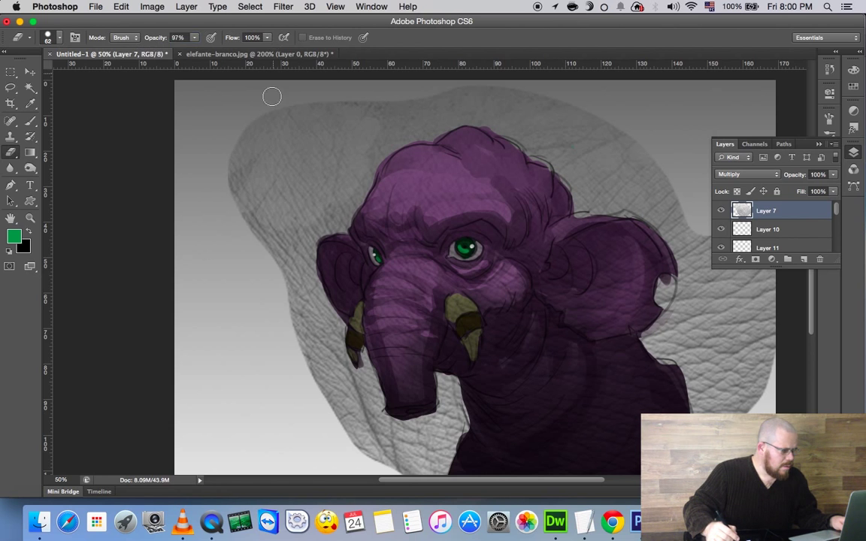
pyautogui.moveTo(279, 105)
pyautogui.mouseDown()
pyautogui.moveTo(248, 173)
pyautogui.moveTo(300, 211)
pyautogui.moveTo(350, 190)
pyautogui.moveTo(320, 184)
pyautogui.moveTo(289, 211)
pyautogui.moveTo(310, 240)
pyautogui.moveTo(279, 196)
pyautogui.moveTo(248, 196)
pyautogui.mouseUp()
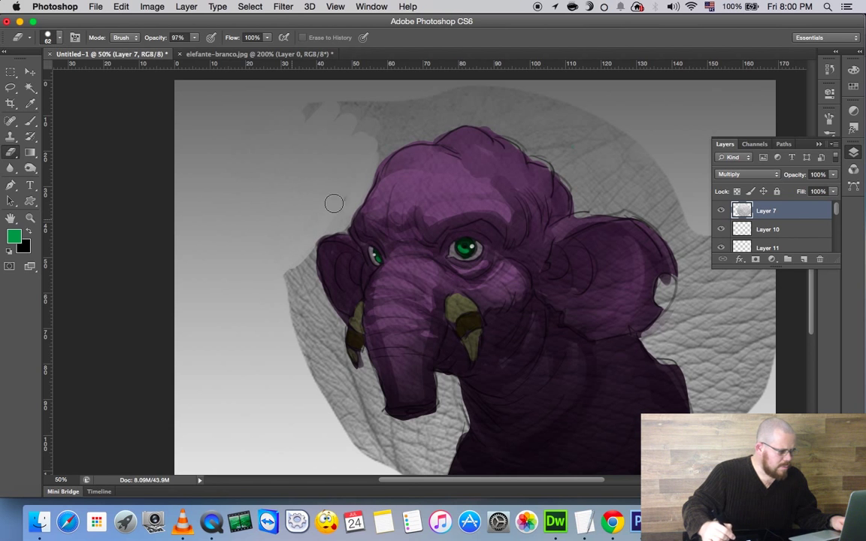
pyautogui.moveTo(373, 212)
pyautogui.mouseDown()
pyautogui.moveTo(280, 245)
pyautogui.moveTo(319, 209)
pyautogui.moveTo(299, 261)
pyautogui.mouseUp()
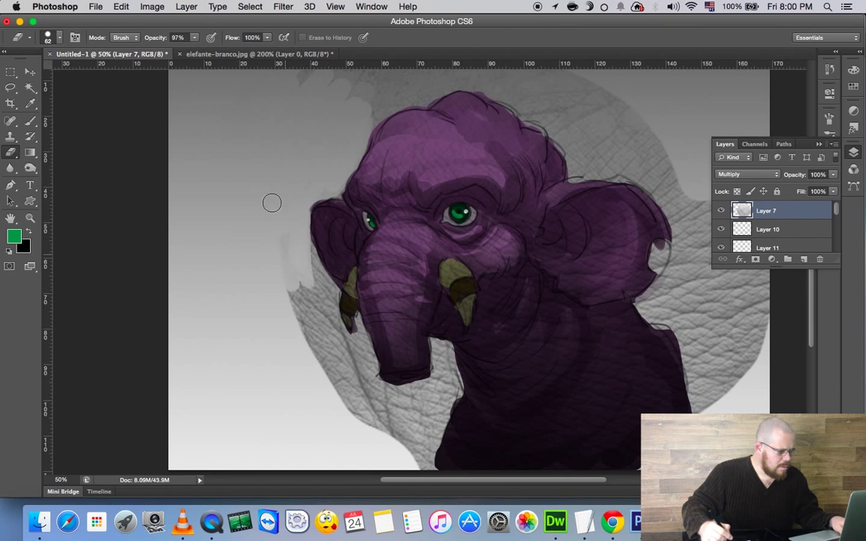
# - Erase the texture left of the trunk and around its tip
pyautogui.moveTo(271, 201); pyautogui.dragTo(299, 266)
pyautogui.moveTo(294, 216)
pyautogui.mouseDown()
pyautogui.moveTo(319, 290)
pyautogui.moveTo(315, 346)
pyautogui.moveTo(354, 283)
pyautogui.mouseUp()
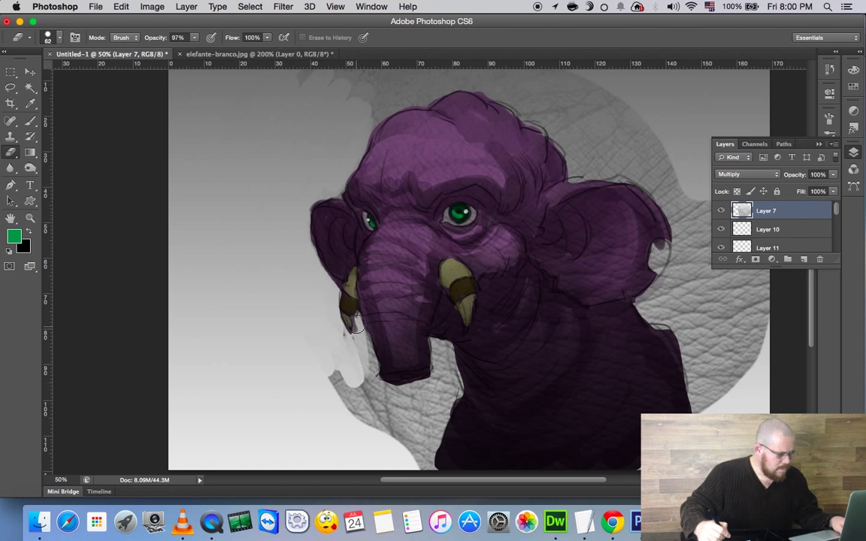
pyautogui.moveTo(358, 331); pyautogui.dragTo(369, 395)
pyautogui.moveTo(361, 358); pyautogui.dragTo(359, 433)
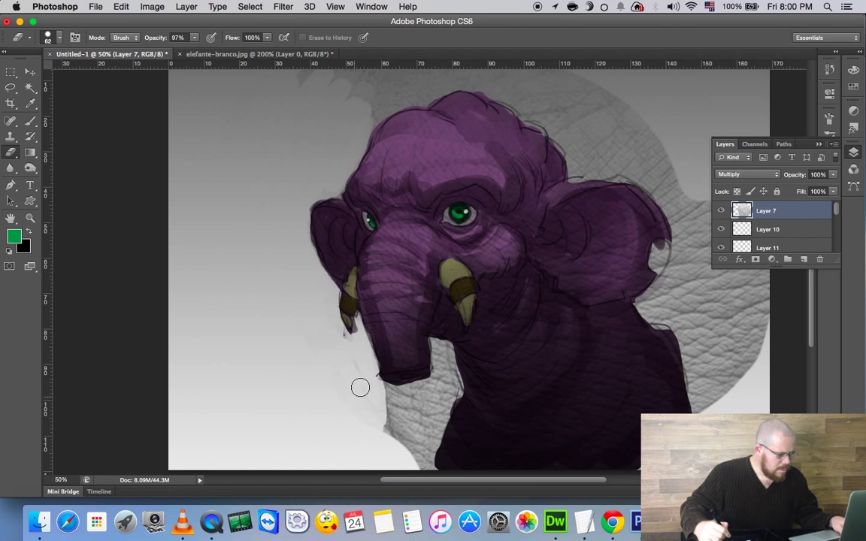
pyautogui.moveTo(389, 369)
pyautogui.mouseDown()
pyautogui.moveTo(336, 347)
pyautogui.moveTo(349, 312)
pyautogui.moveTo(368, 434)
pyautogui.mouseUp()
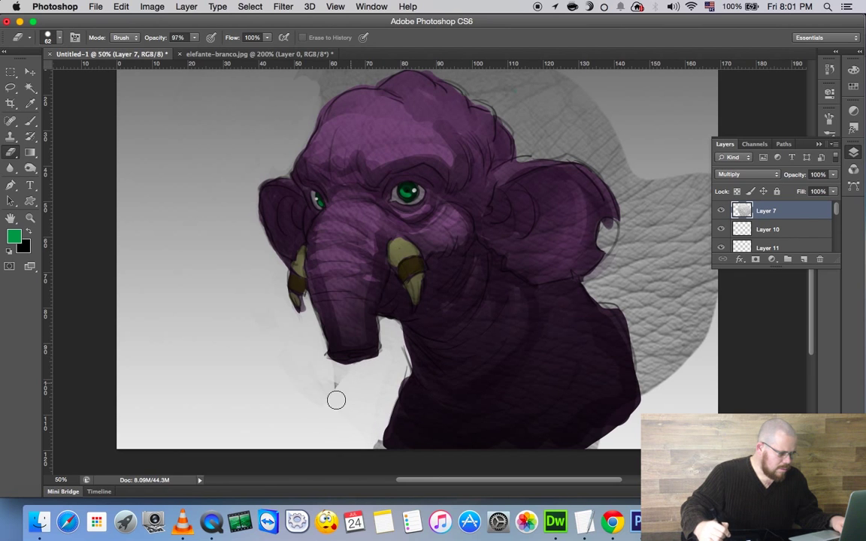
# - Erase remaining texture below the trunk, along the head's top-right and the ear's edge
pyautogui.moveTo(336, 400); pyautogui.dragTo(292, 350)
pyautogui.moveTo(459, 184); pyautogui.dragTo(452, 285)
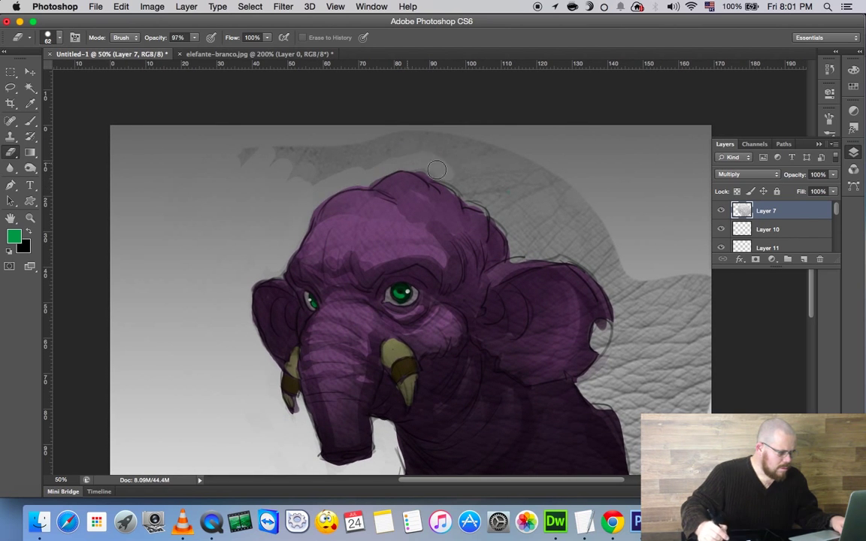
pyautogui.moveTo(459, 187); pyautogui.dragTo(514, 245)
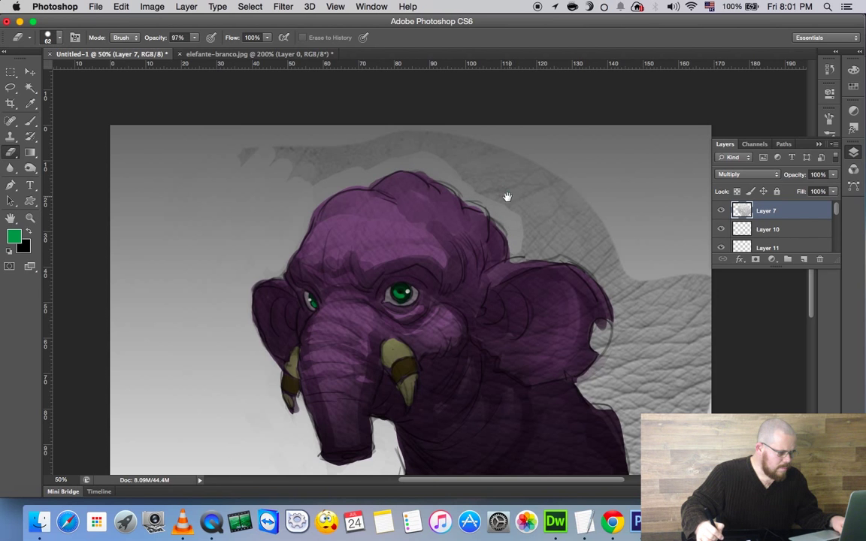
pyautogui.moveTo(508, 197); pyautogui.dragTo(454, 158)
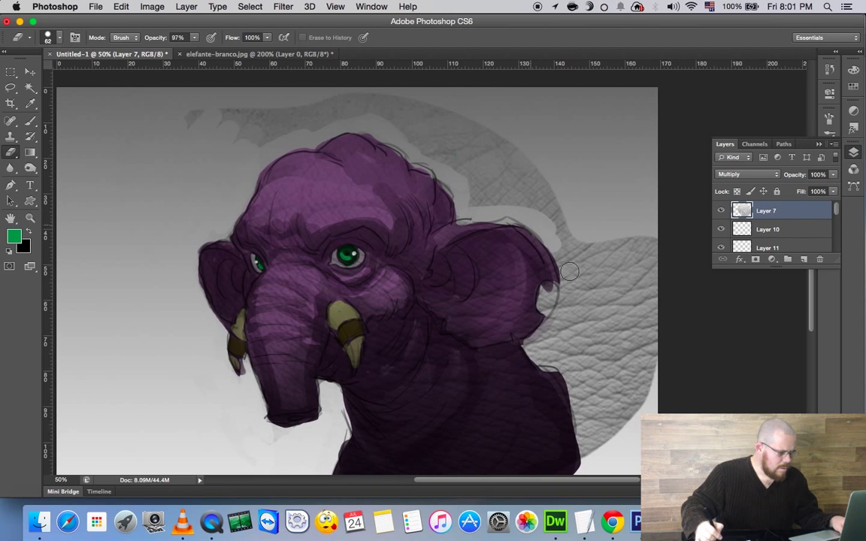
pyautogui.moveTo(569, 271)
pyautogui.mouseDown()
pyautogui.moveTo(542, 354)
pyautogui.moveTo(579, 421)
pyautogui.moveTo(565, 368)
pyautogui.moveTo(571, 318)
pyautogui.moveTo(557, 354)
pyautogui.moveTo(575, 248)
pyautogui.moveTo(602, 226)
pyautogui.moveTo(666, 314)
pyautogui.mouseUp()
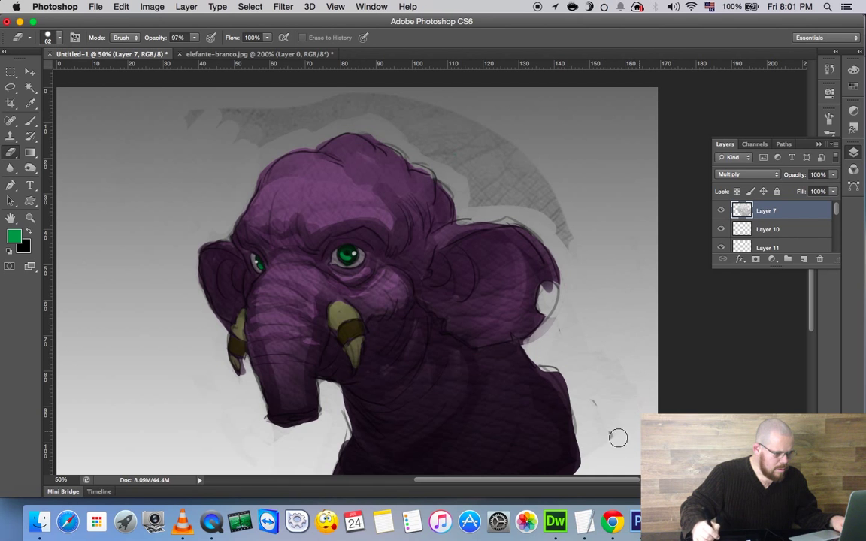
# - Erase the texture from the background above the elephant's head
pyautogui.moveTo(598, 275); pyautogui.dragTo(631, 340)
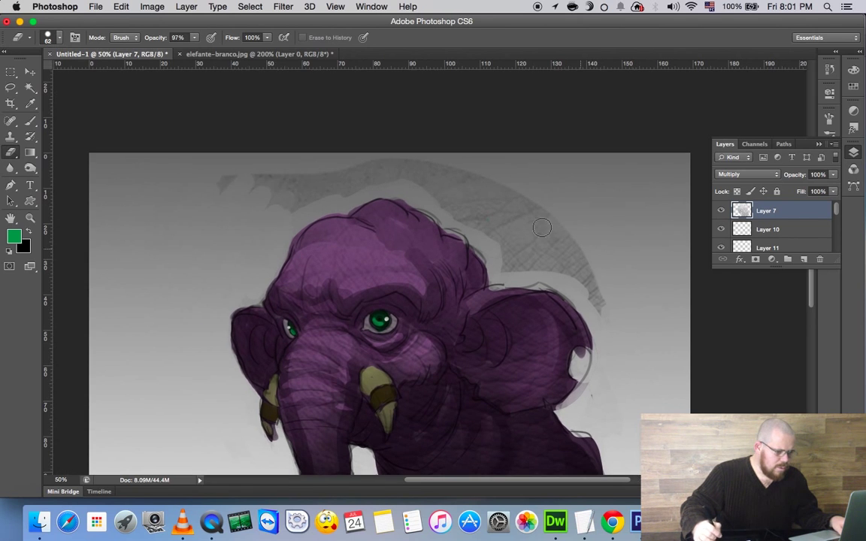
pyautogui.moveTo(238, 176)
pyautogui.mouseDown()
pyautogui.moveTo(230, 182)
pyautogui.moveTo(284, 197)
pyautogui.moveTo(352, 192)
pyautogui.moveTo(376, 154)
pyautogui.moveTo(356, 156)
pyautogui.mouseUp()
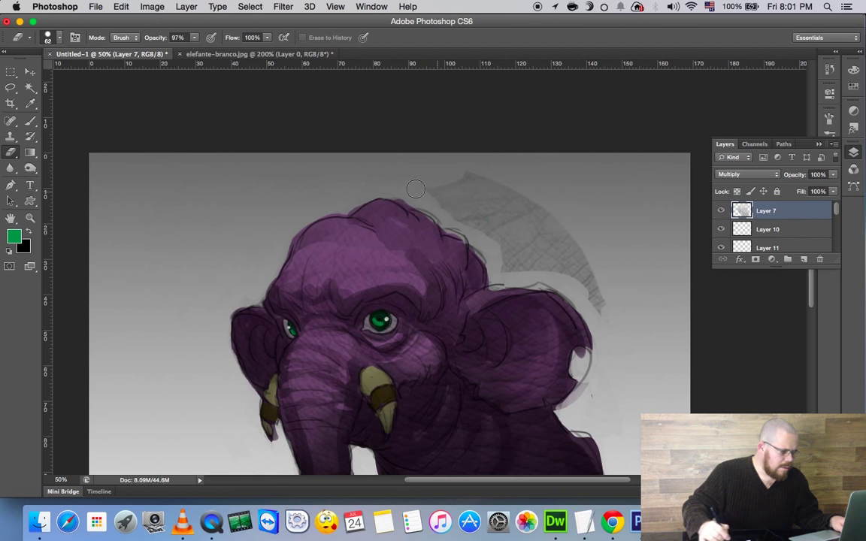
pyautogui.moveTo(416, 189)
pyautogui.mouseDown()
pyautogui.moveTo(451, 180)
pyautogui.moveTo(507, 196)
pyautogui.moveTo(497, 212)
pyautogui.moveTo(528, 240)
pyautogui.moveTo(547, 219)
pyautogui.moveTo(606, 289)
pyautogui.moveTo(593, 262)
pyautogui.moveTo(637, 235)
pyautogui.mouseUp()
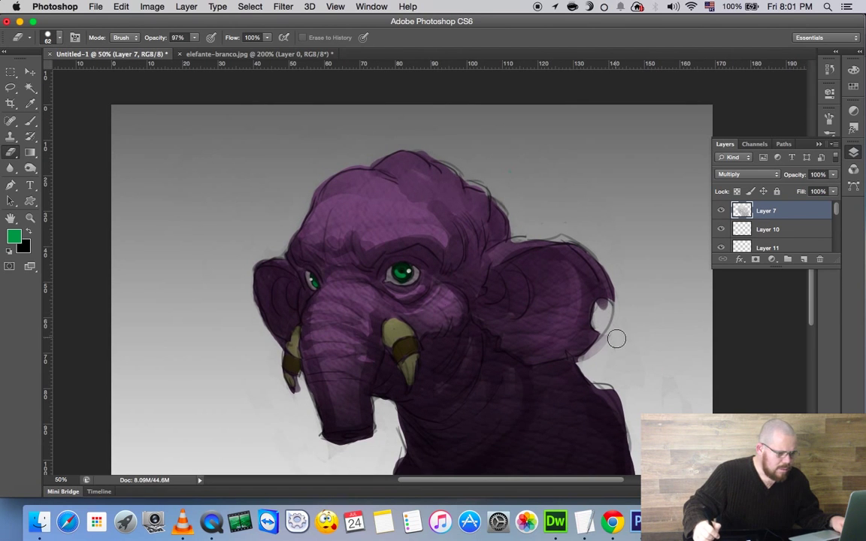
pyautogui.moveTo(544, 206); pyautogui.dragTo(568, 141)
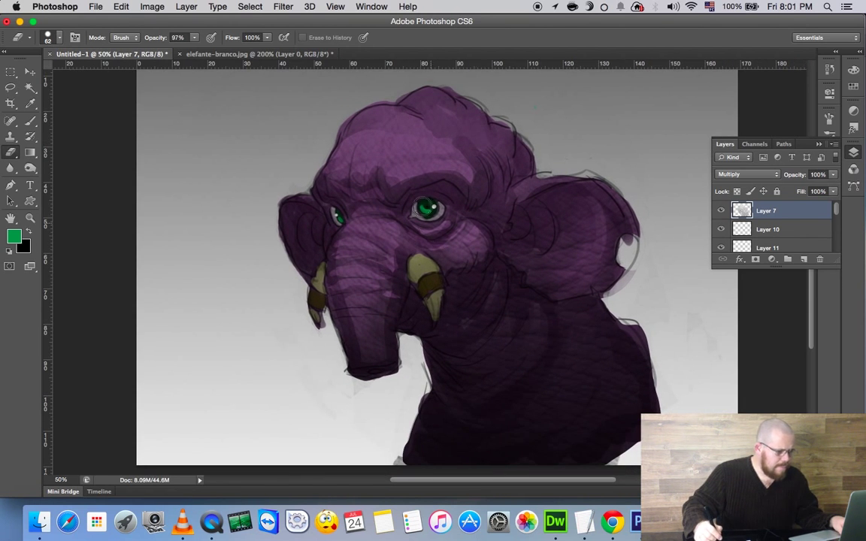
# - Zoom in closely on the elephant's eye with the Eraser ready
pyautogui.press('z')
pyautogui.click(432, 215)
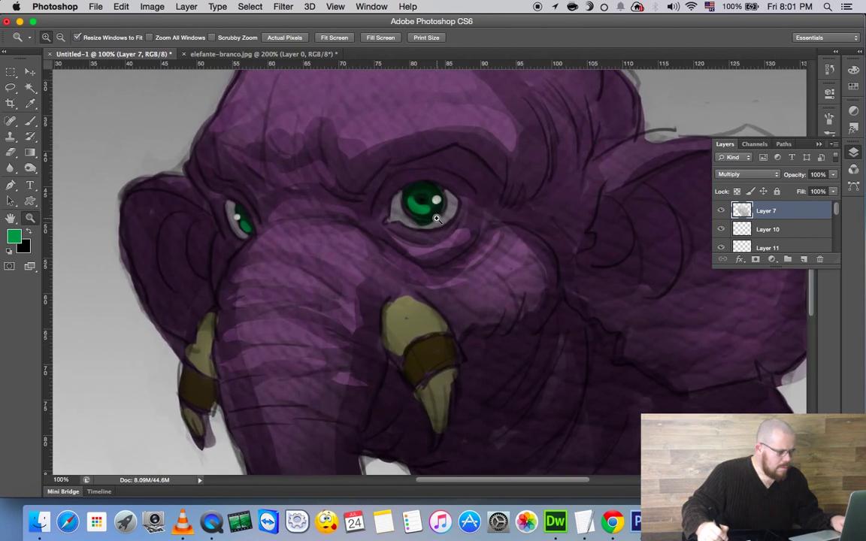
pyautogui.click(421, 199)
pyautogui.press('e')
pyautogui.moveTo(418, 225); pyautogui.dragTo(430, 255)
# - Erase the texture over the green iris with a 24 px Eraser brush
pyautogui.rightClick(432, 203)
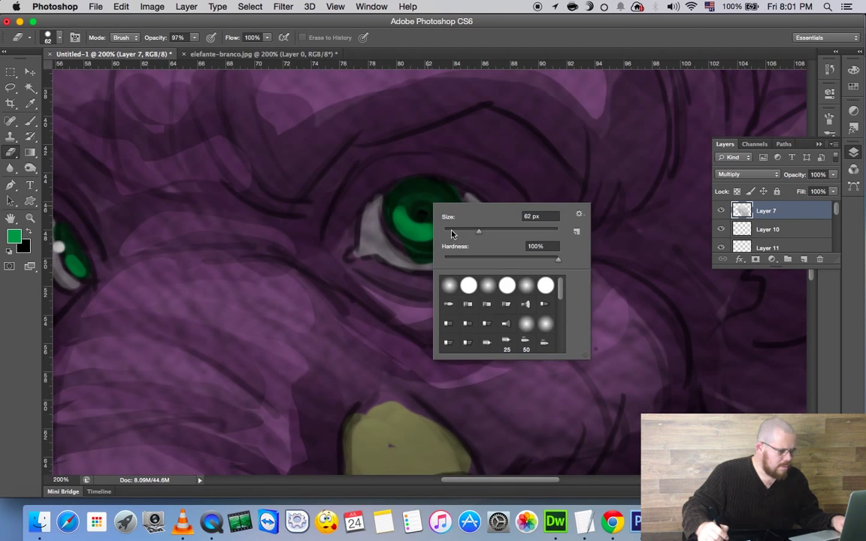
pyautogui.write('24')
pyautogui.press('Return')
pyautogui.moveTo(392, 213)
pyautogui.mouseDown()
pyautogui.moveTo(402, 241)
pyautogui.moveTo(458, 234)
pyautogui.moveTo(392, 219)
pyautogui.moveTo(447, 217)
pyautogui.moveTo(432, 220)
pyautogui.mouseUp()
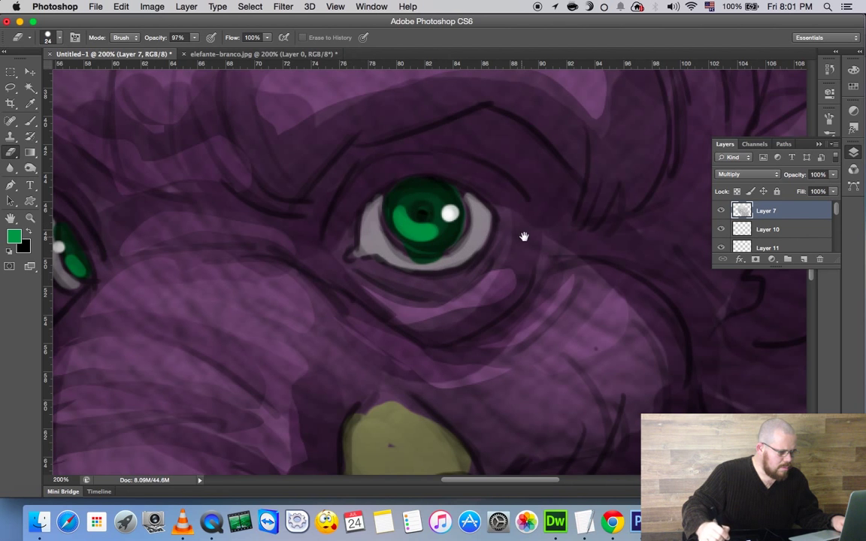
pyautogui.moveTo(164, 259); pyautogui.dragTo(377, 218)
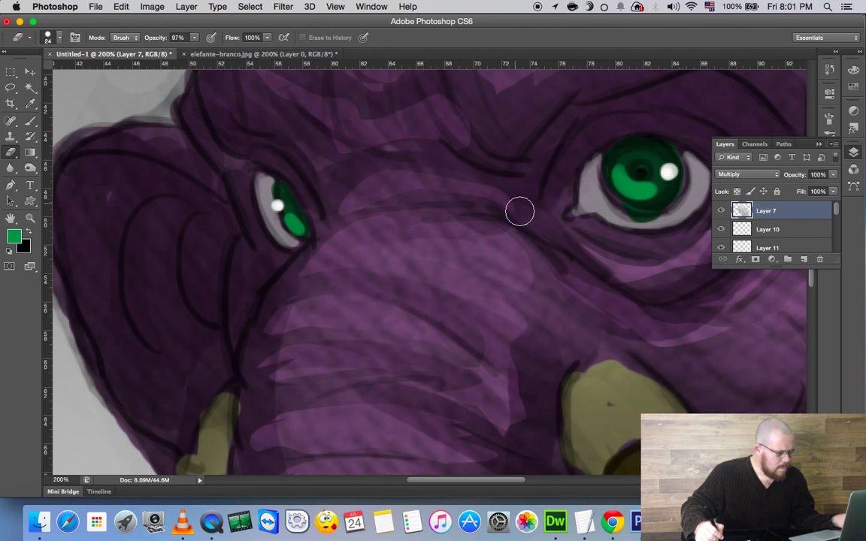
# - Zoom out to frame the head and toggle Layer 7 on and off to compare
pyautogui.press('z')
pyautogui.keyDown('alt'); pyautogui.click(553, 237); pyautogui.keyUp('alt')
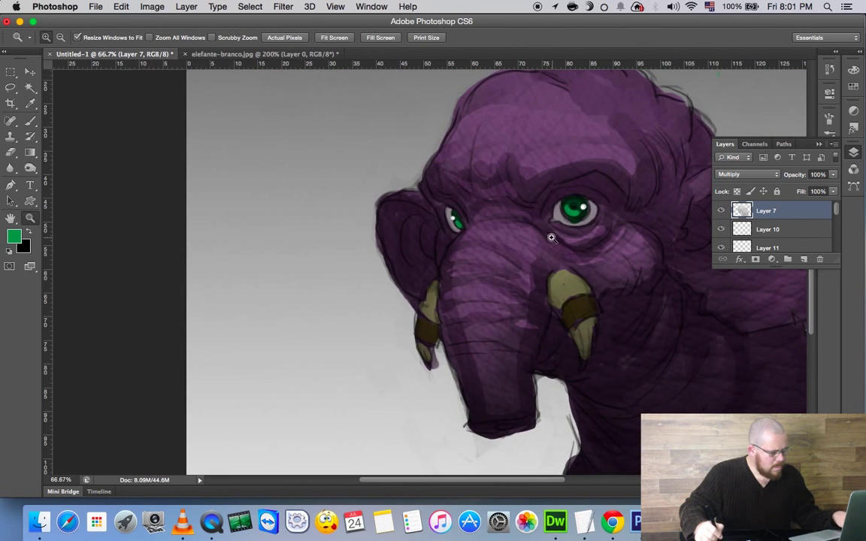
pyautogui.keyDown('alt'); pyautogui.click(561, 245); pyautogui.keyUp('alt')
pyautogui.moveTo(576, 235); pyautogui.dragTo(455, 240)
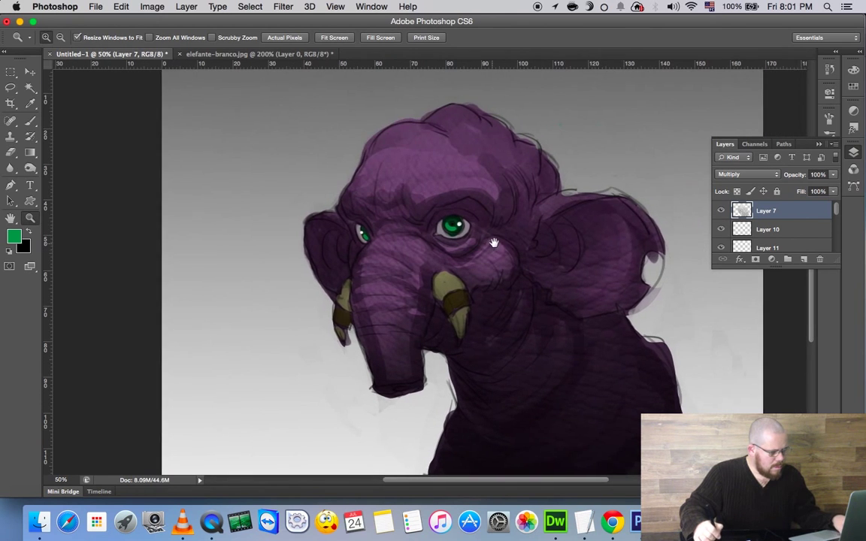
pyautogui.click(482, 200)
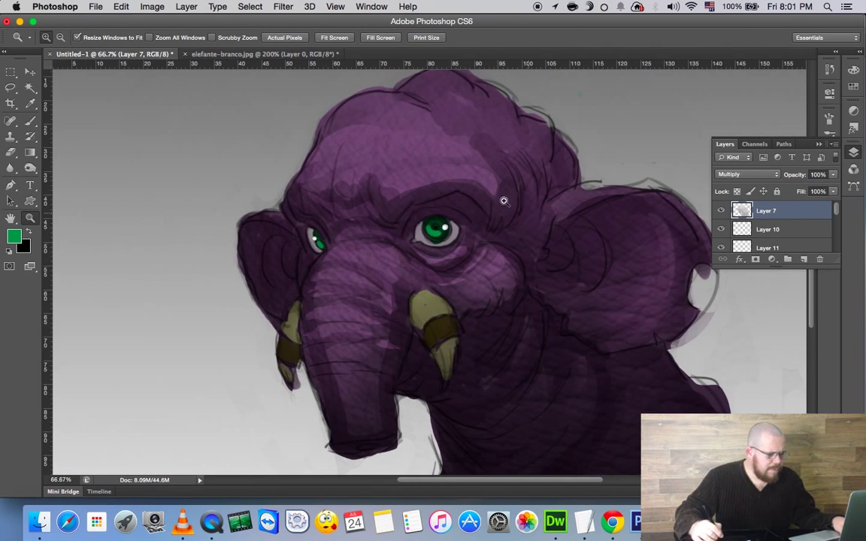
pyautogui.moveTo(491, 210); pyautogui.dragTo(462, 214)
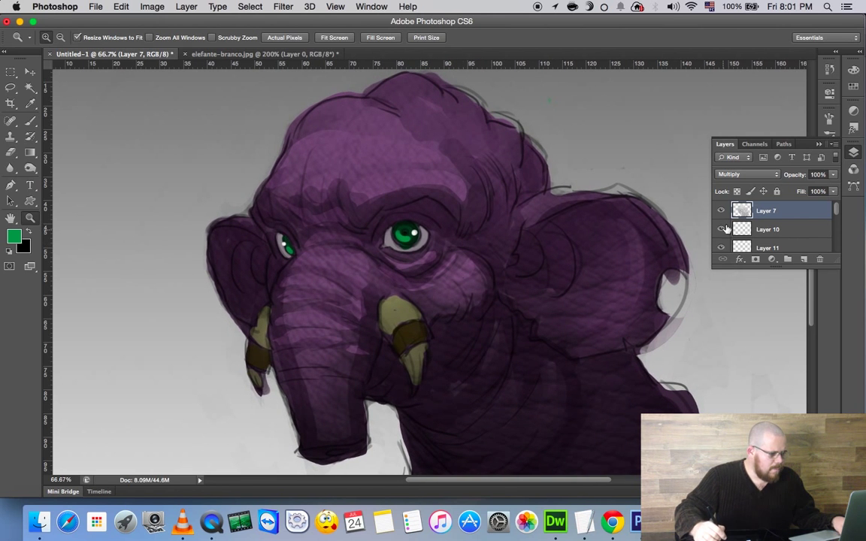
pyautogui.click(720, 212)
pyautogui.click(721, 212)
pyautogui.click(720, 212)
pyautogui.click(721, 212)
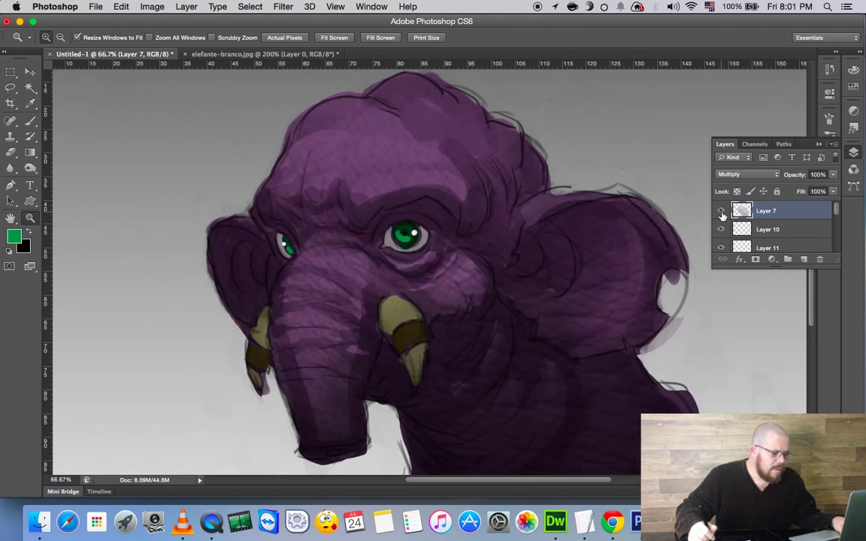
pyautogui.click(721, 214)
pyautogui.click(721, 213)
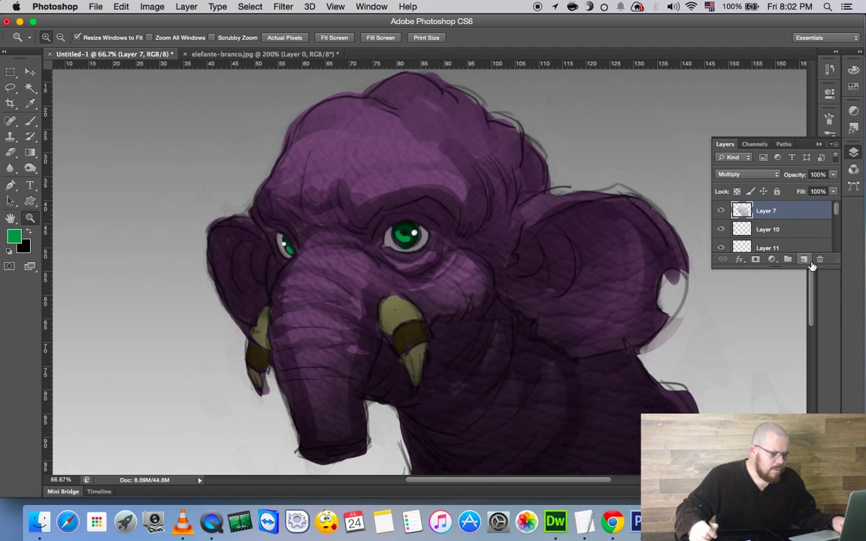
# - Add an empty Layer 12 above Layer 7 and inspect the brow above the eye
pyautogui.click(804, 260)
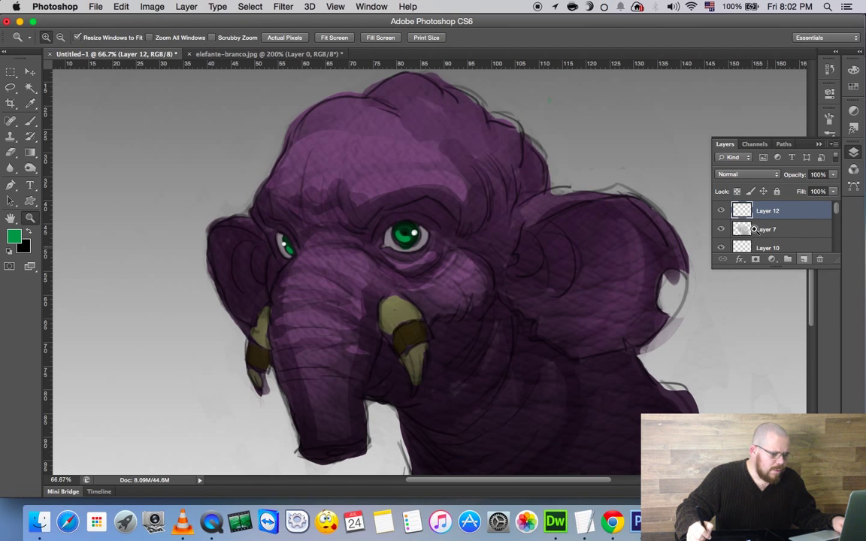
pyautogui.click(457, 182)
pyautogui.click(457, 181)
pyautogui.moveTo(470, 207); pyautogui.dragTo(525, 237)
pyautogui.keyDown('alt'); pyautogui.click(523, 239); pyautogui.keyUp('alt')
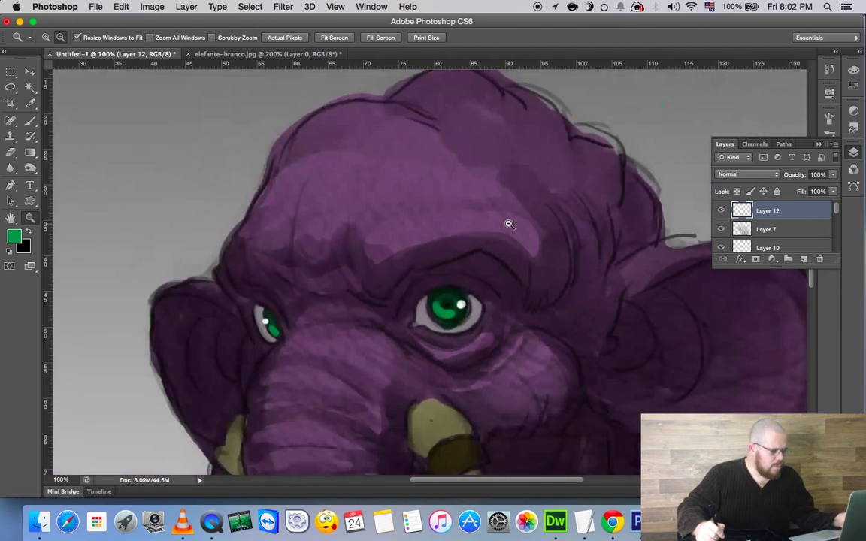
pyautogui.keyDown('alt'); pyautogui.click(509, 231); pyautogui.keyUp('alt')
# - Set the brush size to 7 px and undo the stray green stroke on the forehead
pyautogui.press('b')
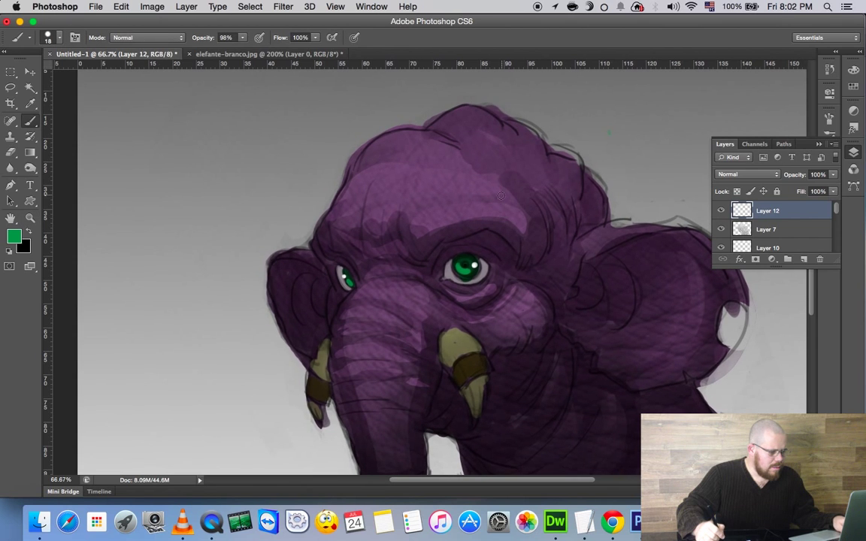
pyautogui.rightClick(527, 224)
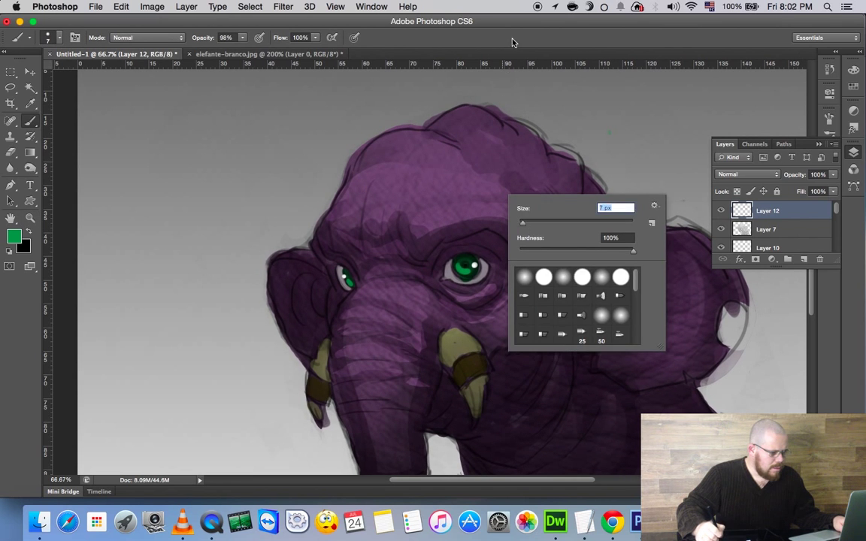
pyautogui.press('Return')
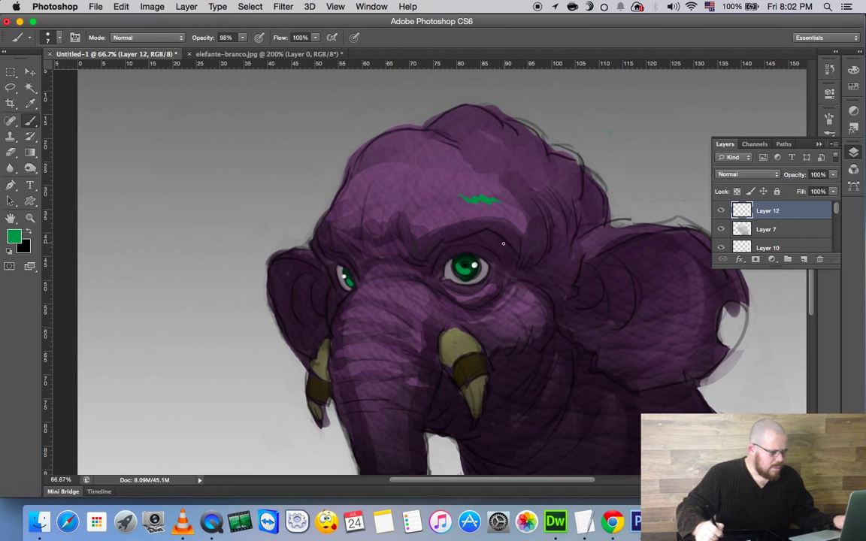
pyautogui.press('super+z')
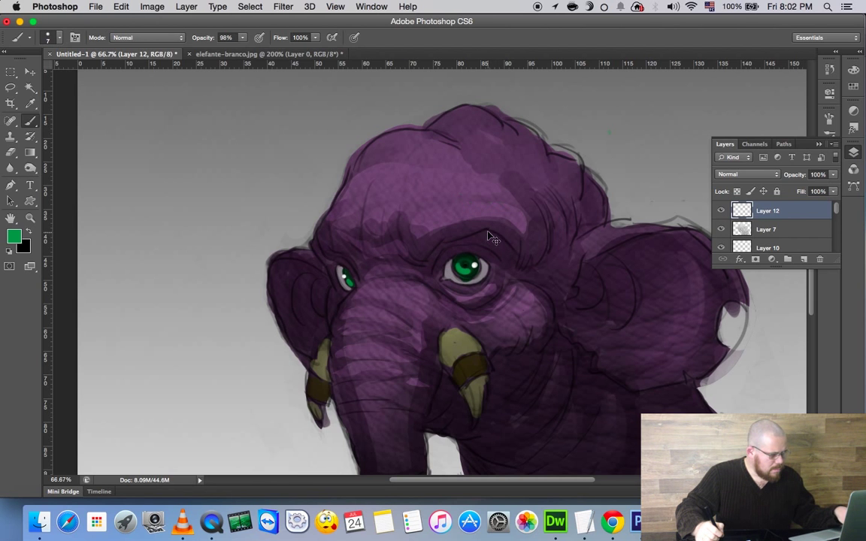
# - Sample the elephant's purple skin tone (6b4c73) from the head as the foreground colour
pyautogui.press('z')
pyautogui.moveTo(492, 197)
pyautogui.mouseDown()
pyautogui.moveTo(539, 199)
pyautogui.moveTo(554, 225)
pyautogui.mouseUp()
pyautogui.keyDown('alt'); pyautogui.click(552, 220); pyautogui.keyUp('alt')
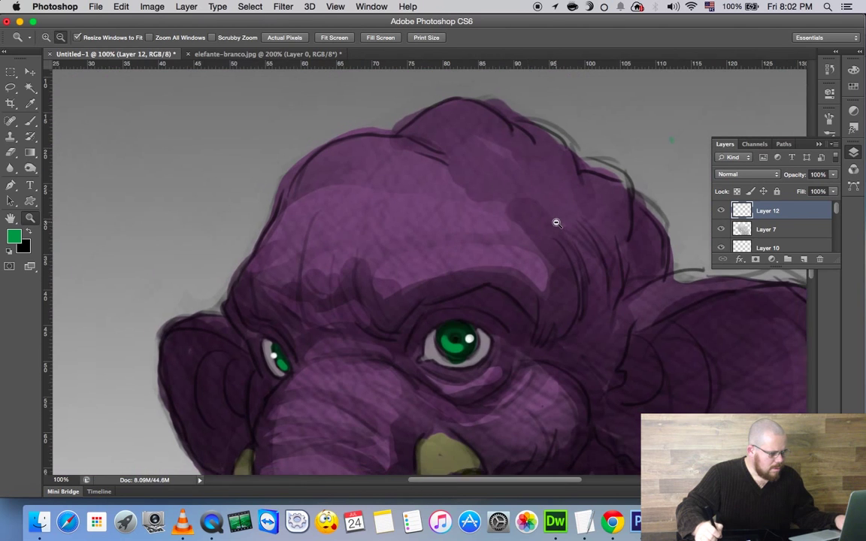
pyautogui.press('b')
pyautogui.moveTo(371, 263); pyautogui.dragTo(426, 228)
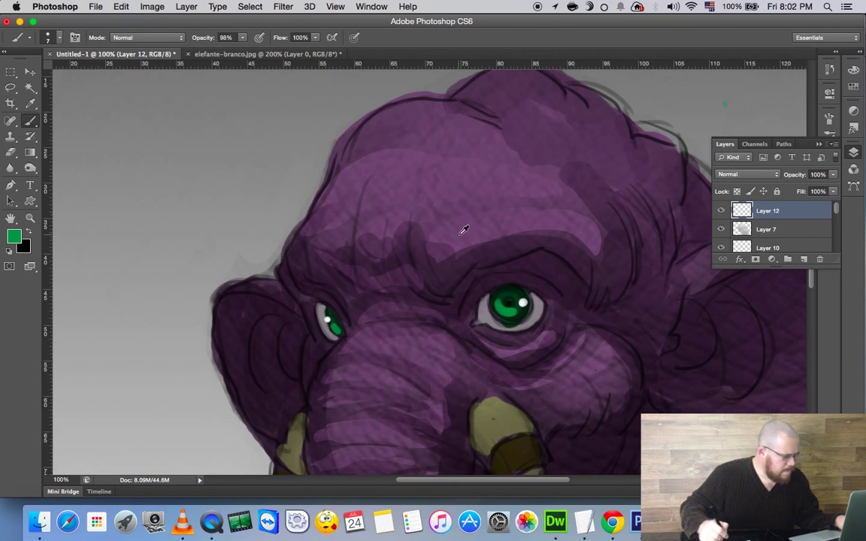
pyautogui.keyDown('alt'); pyautogui.click(346, 241); pyautogui.keyUp('alt')
# - Set the foreground colour to a lighter pink-purple, c596d1
pyautogui.click(12, 237)
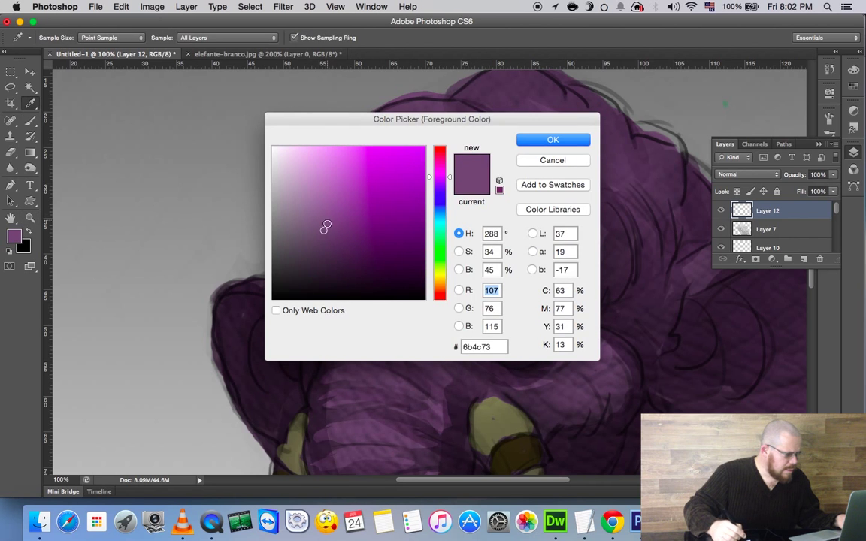
pyautogui.moveTo(325, 226); pyautogui.dragTo(317, 174)
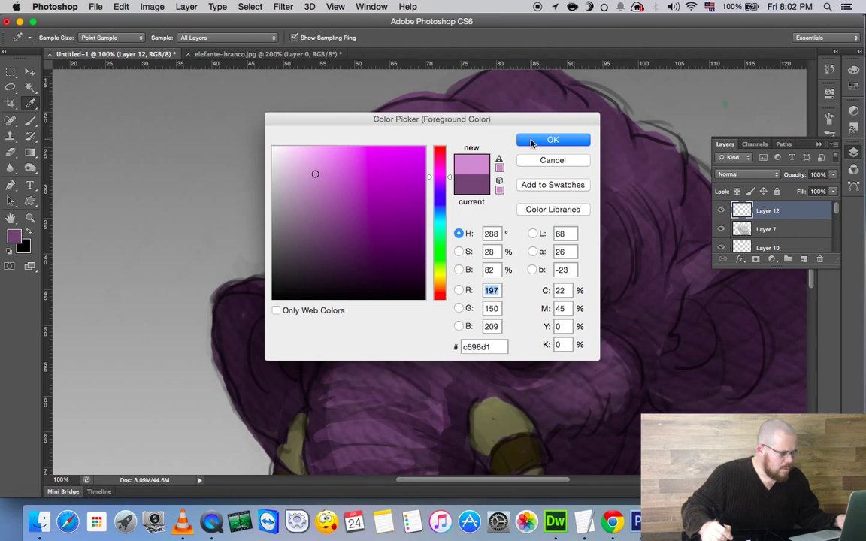
pyautogui.click(531, 143)
# - Test a small pink brush stroke on the head and bring up the Brush panel
pyautogui.press('b')
pyautogui.moveTo(441, 229); pyautogui.dragTo(440, 236)
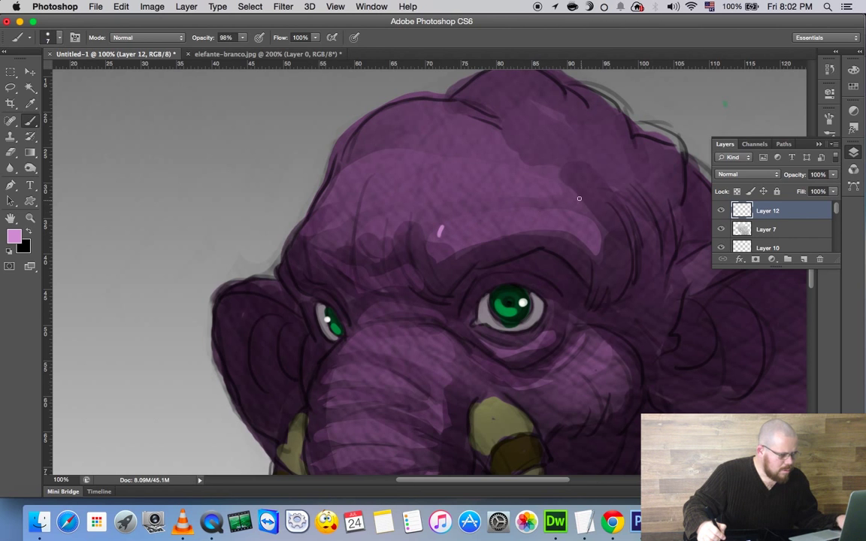
pyautogui.press('F5')
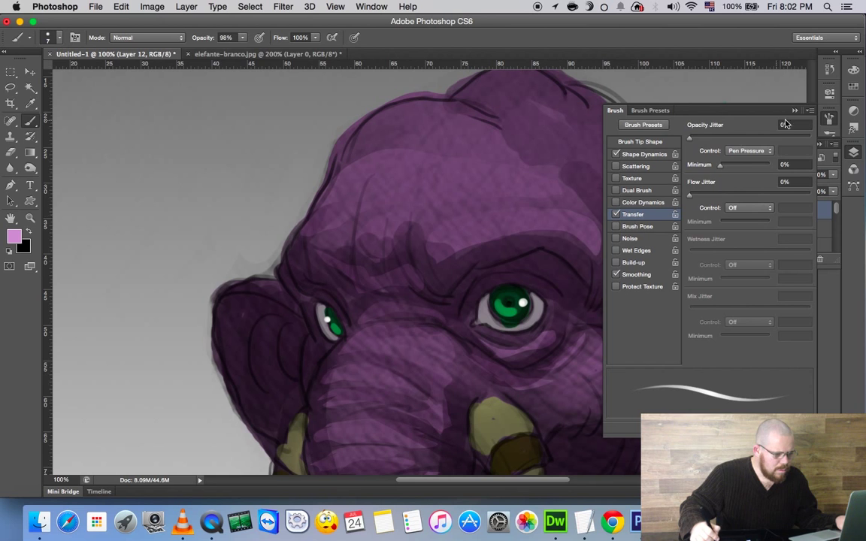
# - Lower brush opacity to 28% and paint a lilac highlight along the upper-left head outline
pyautogui.click(829, 122)
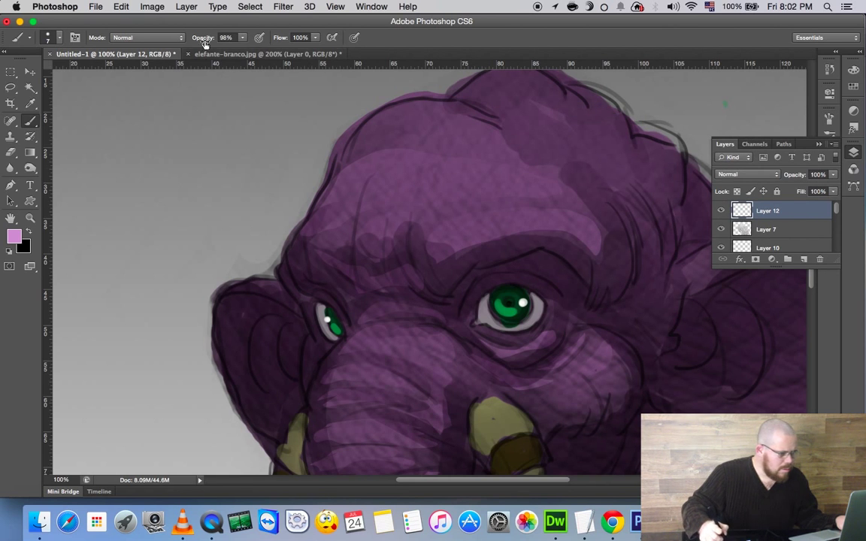
pyautogui.moveTo(211, 36); pyautogui.dragTo(195, 46)
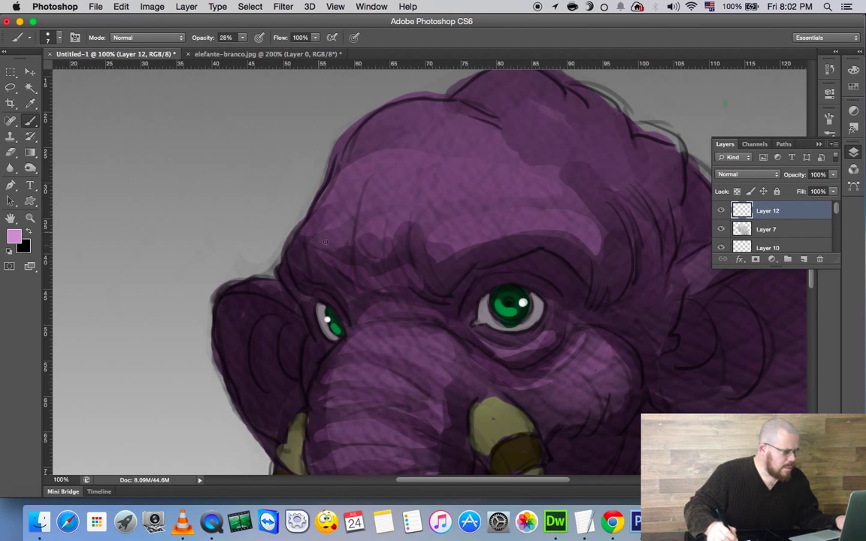
pyautogui.click(309, 229)
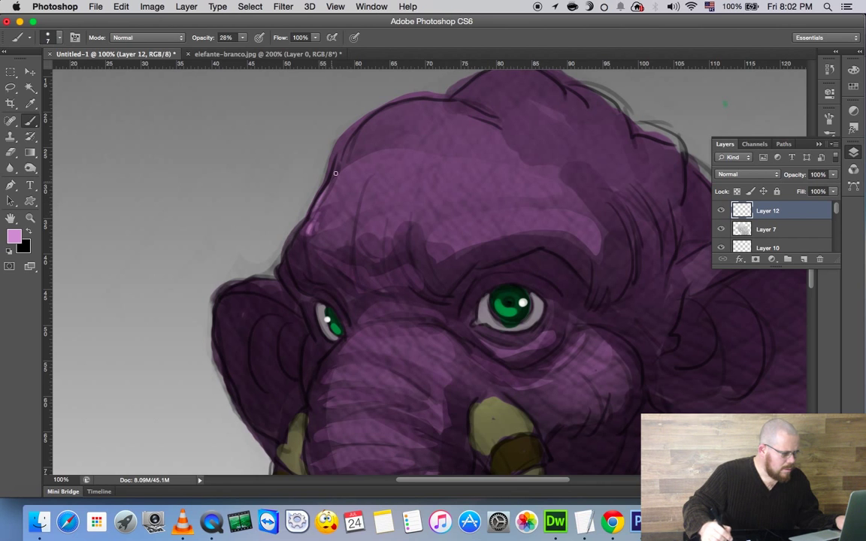
pyautogui.moveTo(301, 177)
pyautogui.mouseDown()
pyautogui.moveTo(434, 96)
pyautogui.moveTo(354, 136)
pyautogui.mouseUp()
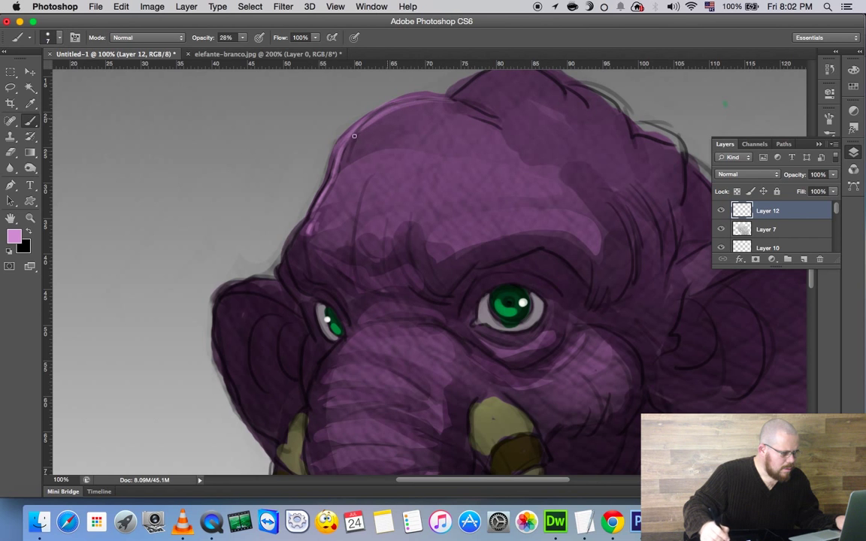
# - Extend the lilac highlights down the left head outline and across the forehead
pyautogui.scroll(-3, 309, 202)
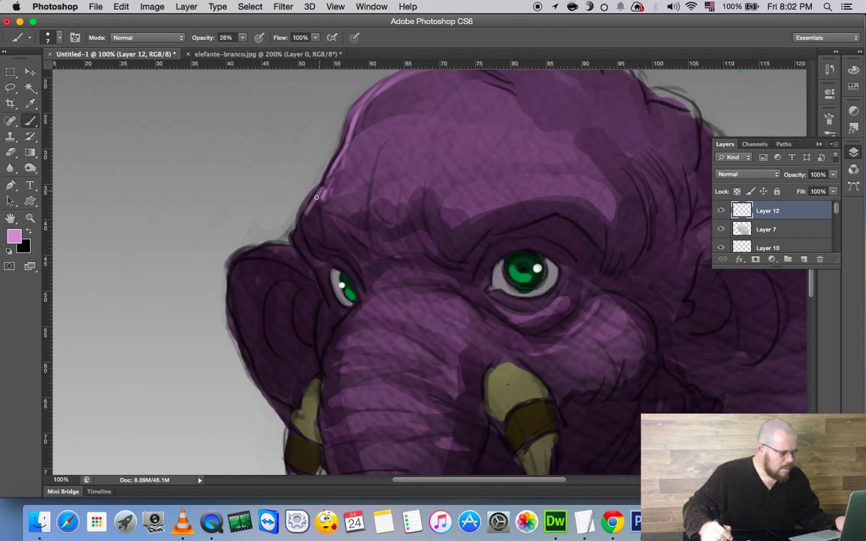
pyautogui.moveTo(316, 197); pyautogui.dragTo(317, 266)
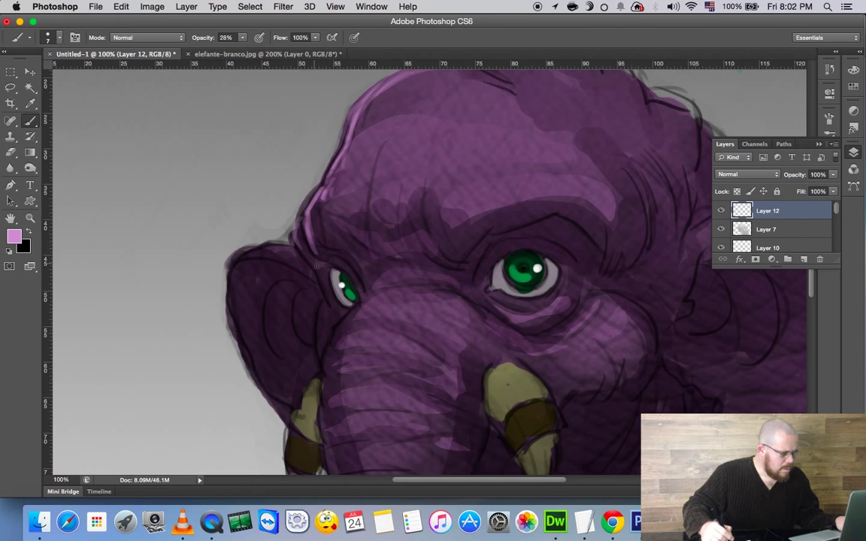
pyautogui.scroll(2, 322, 241)
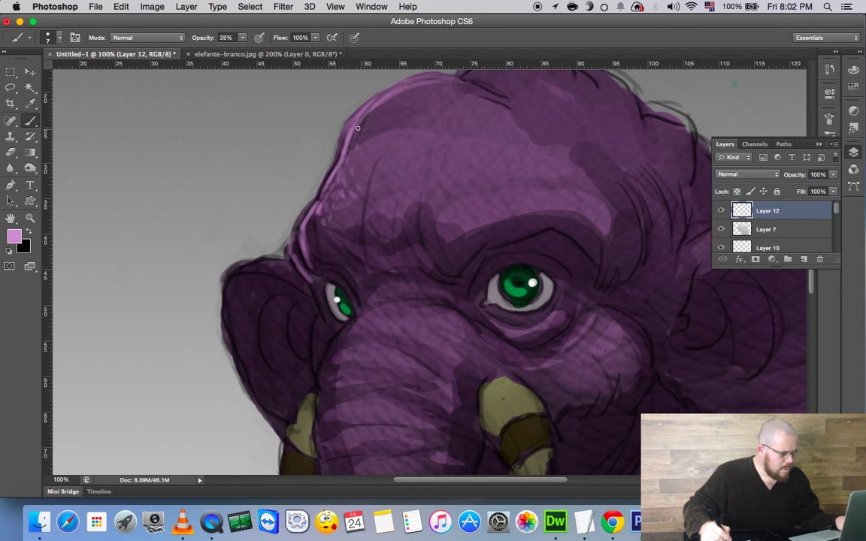
pyautogui.moveTo(388, 135); pyautogui.dragTo(384, 161)
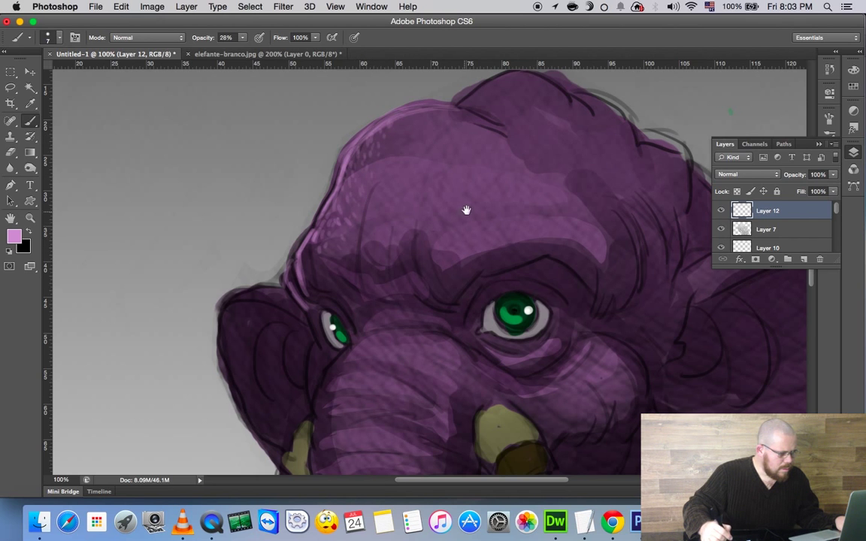
pyautogui.moveTo(466, 209); pyautogui.dragTo(423, 233)
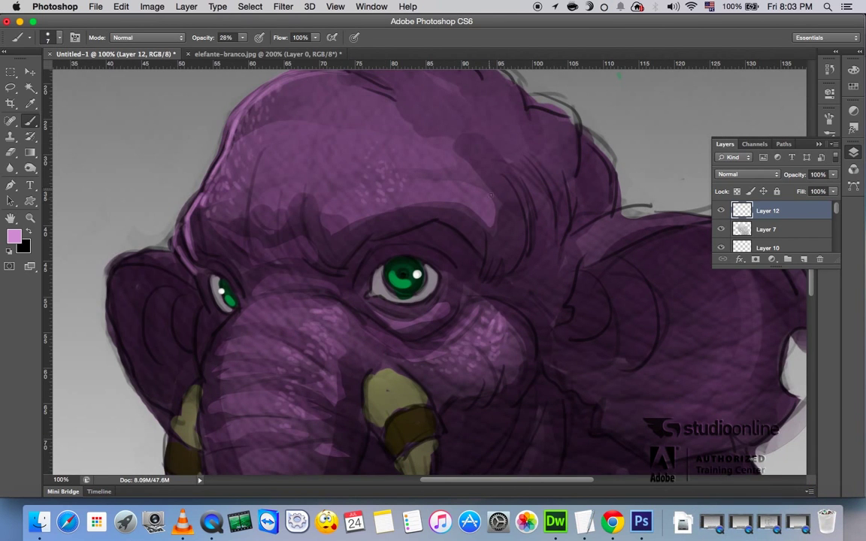
pyautogui.press('z')
pyautogui.keyDown('alt'); pyautogui.click(485, 214); pyautogui.keyUp('alt')
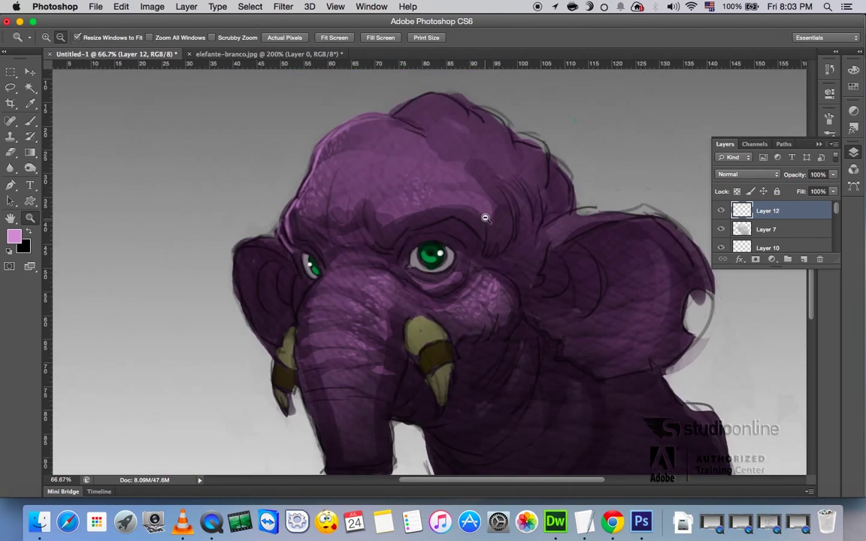
pyautogui.keyDown('alt'); pyautogui.click(485, 217); pyautogui.keyUp('alt')
pyautogui.click(406, 280)
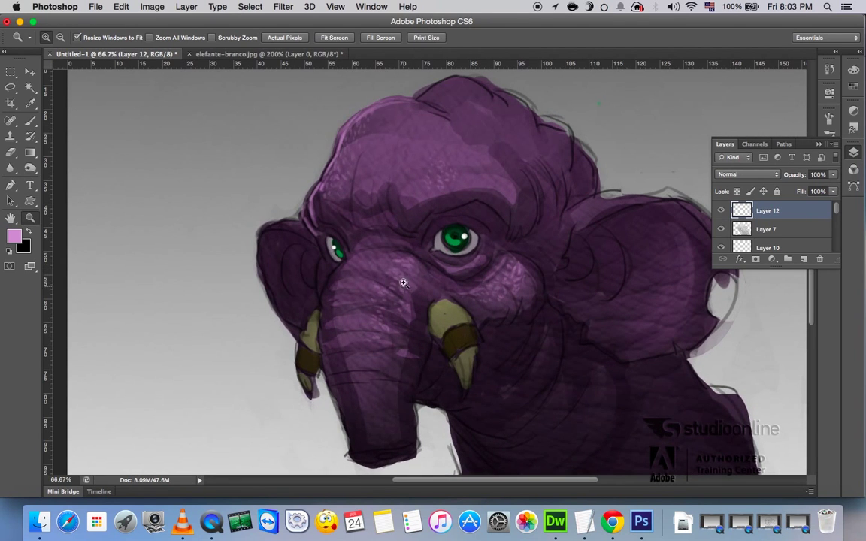
pyautogui.press('b')
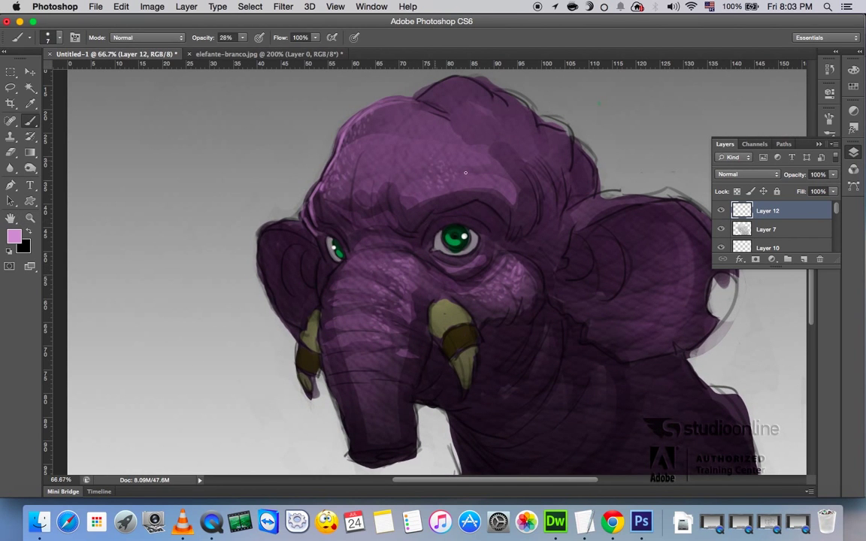
pyautogui.scroll(1, 481, 178)
pyautogui.scroll(3, 410, 159)
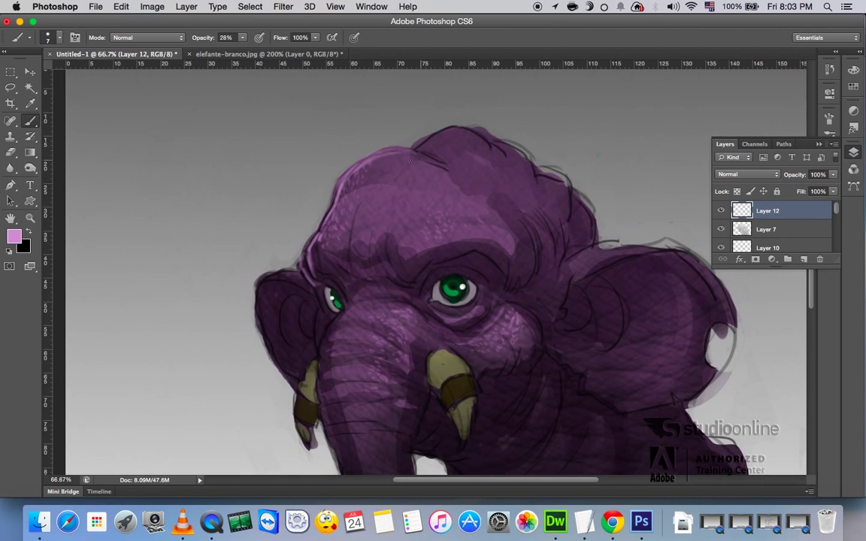
pyautogui.scroll(-1, 425, 151)
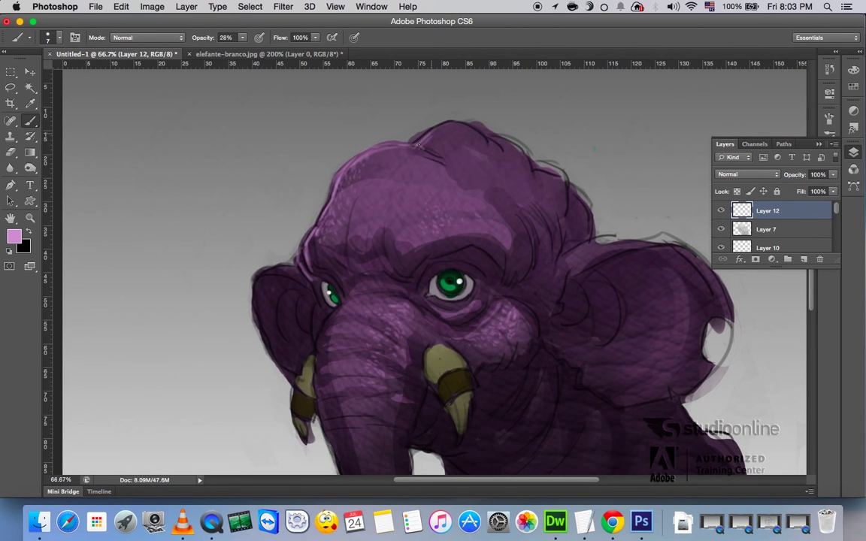
pyautogui.scroll(-1, 496, 172)
pyautogui.hscroll(-1, 450, 171)
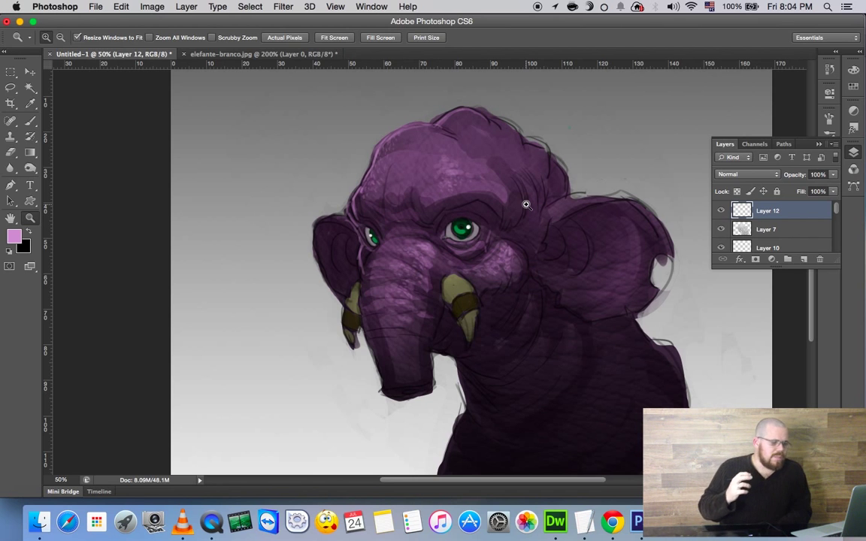
pyautogui.moveTo(535, 216); pyautogui.dragTo(510, 219)
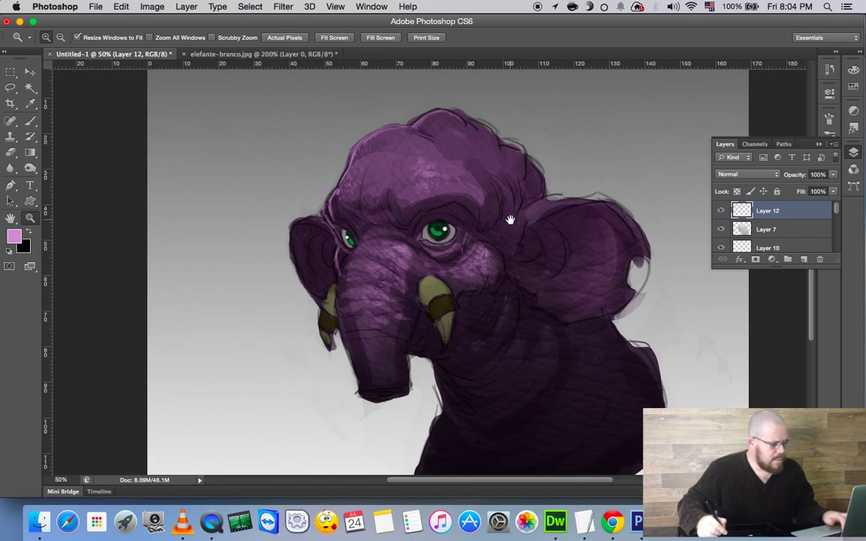